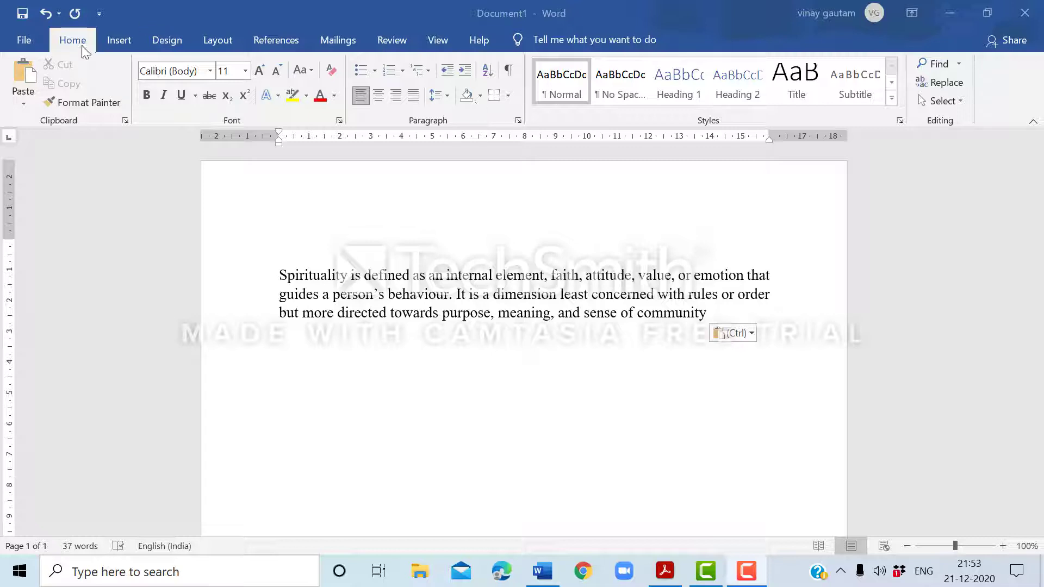
Start a new citation source for the document and reposition the Create Source dialog.
{"action": "left_click", "coordinate": [264, 42]}
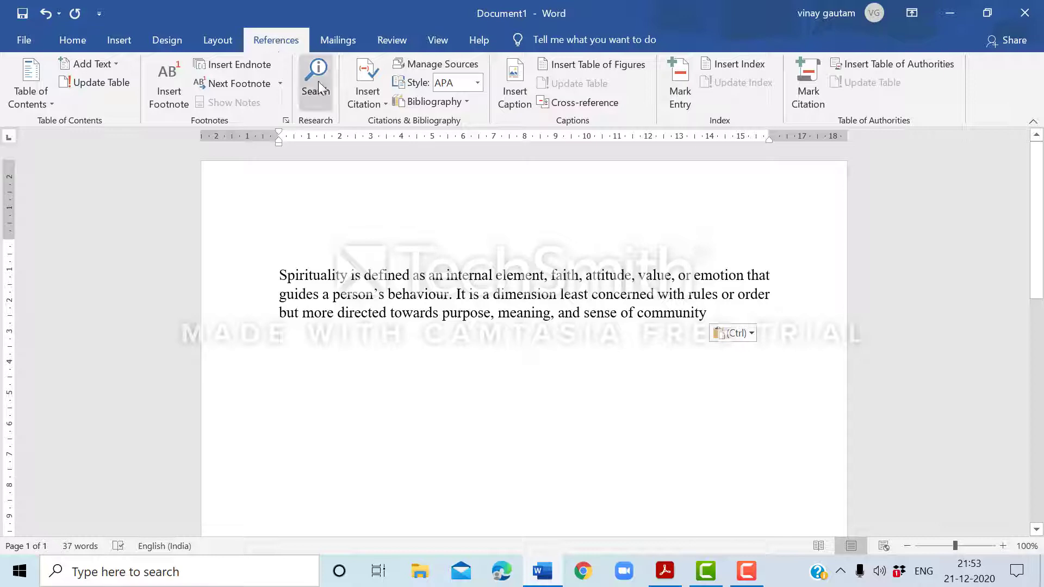
{"action": "left_click", "coordinate": [377, 104]}
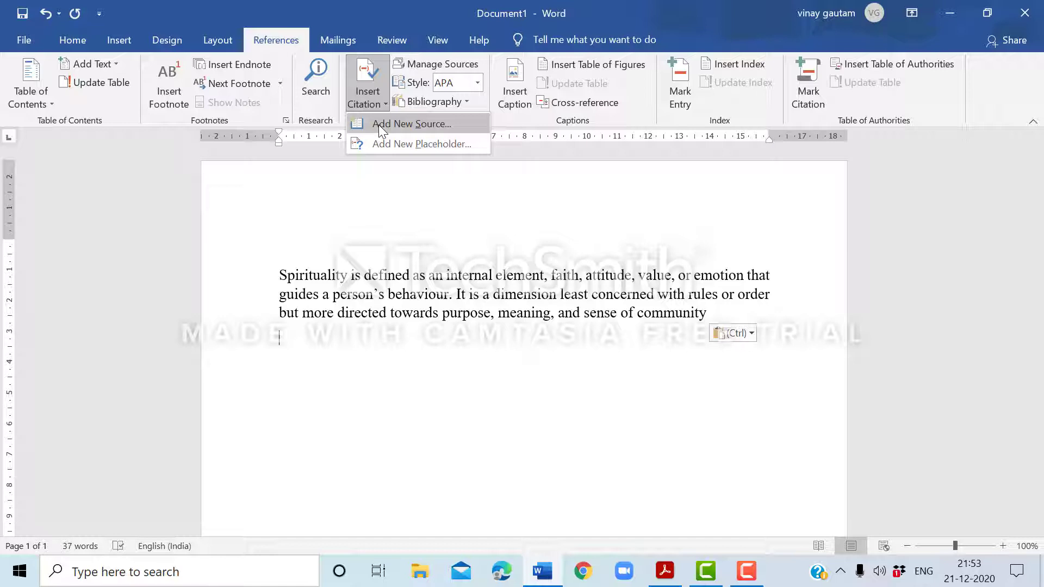
{"action": "left_click", "coordinate": [378, 125]}
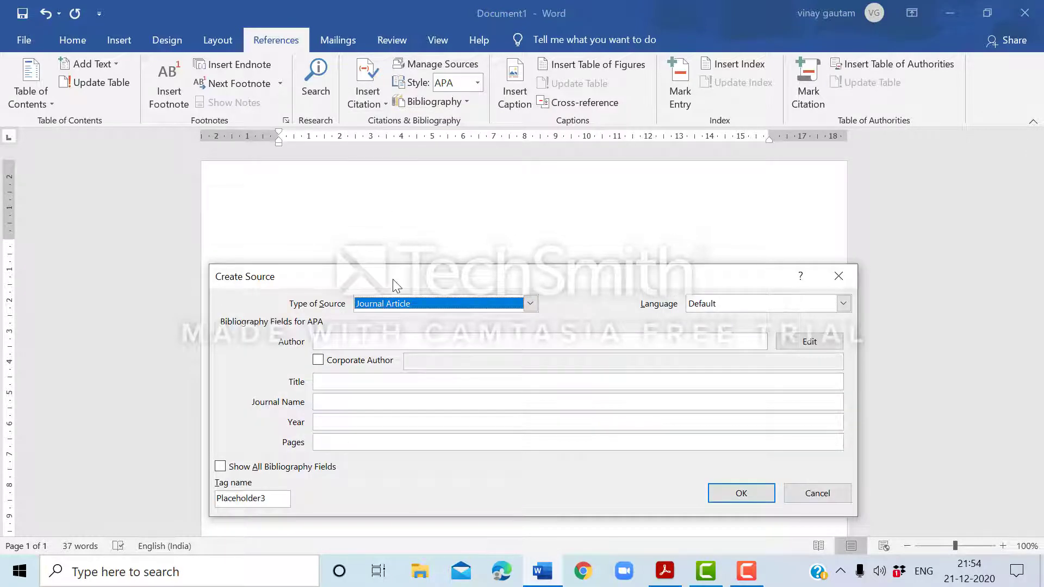
{"action": "left_click_drag", "start_coordinate": [392, 279], "coordinate": [397, 203]}
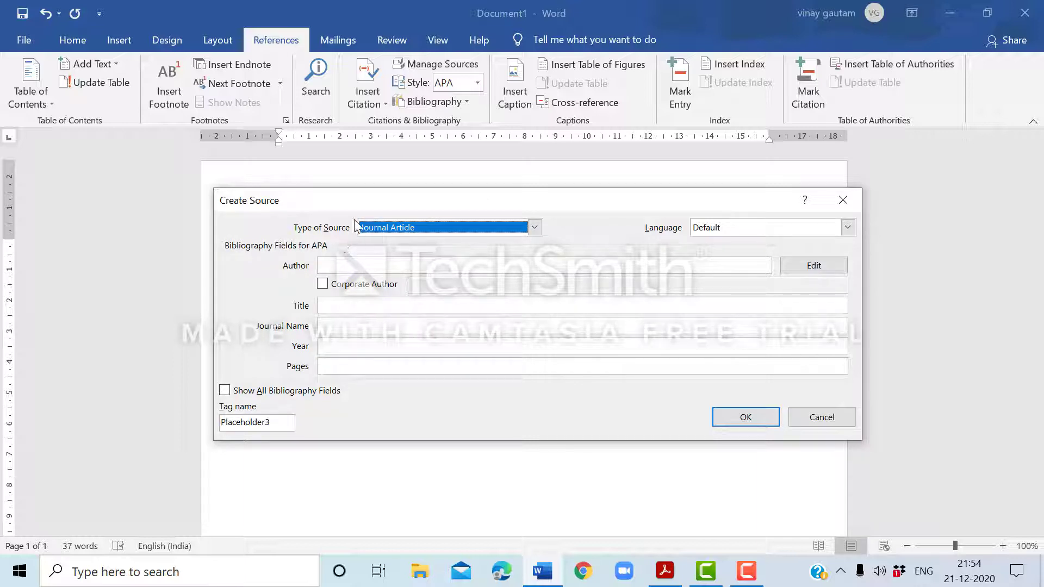
Look through the available source types, keeping Journal Article as the type.
{"action": "left_click", "coordinate": [534, 227]}
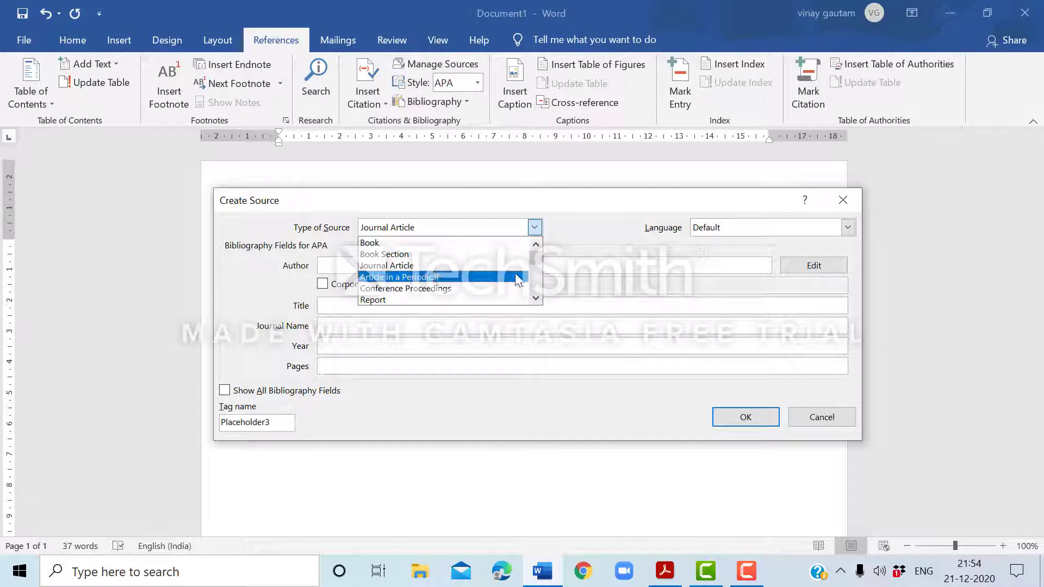
{"action": "left_click", "coordinate": [535, 299]}
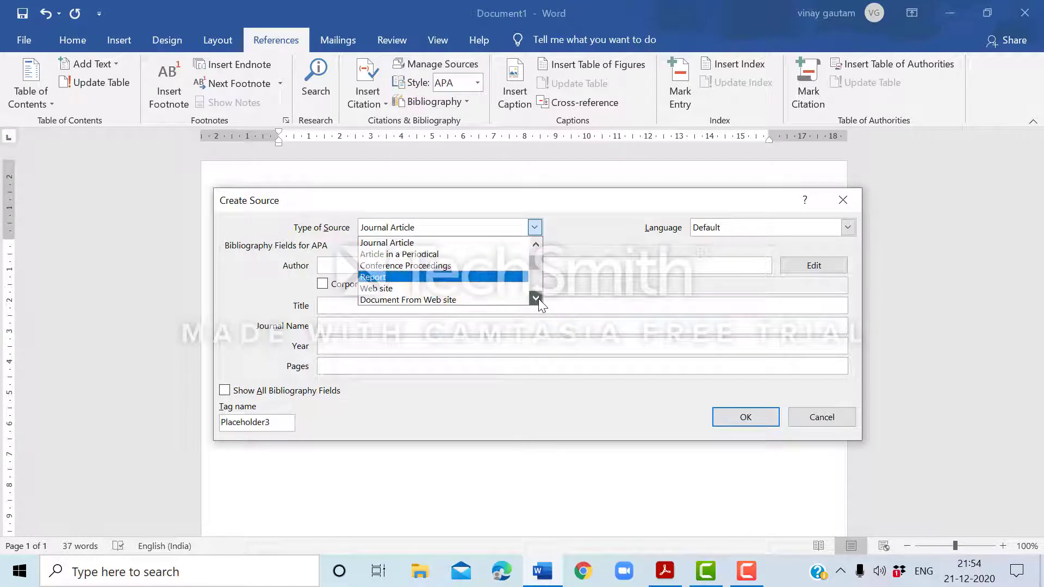
{"action": "left_click", "coordinate": [536, 298]}
{"action": "left_click", "coordinate": [536, 298]}
{"action": "left_click", "coordinate": [535, 298]}
{"action": "left_click", "coordinate": [535, 298]}
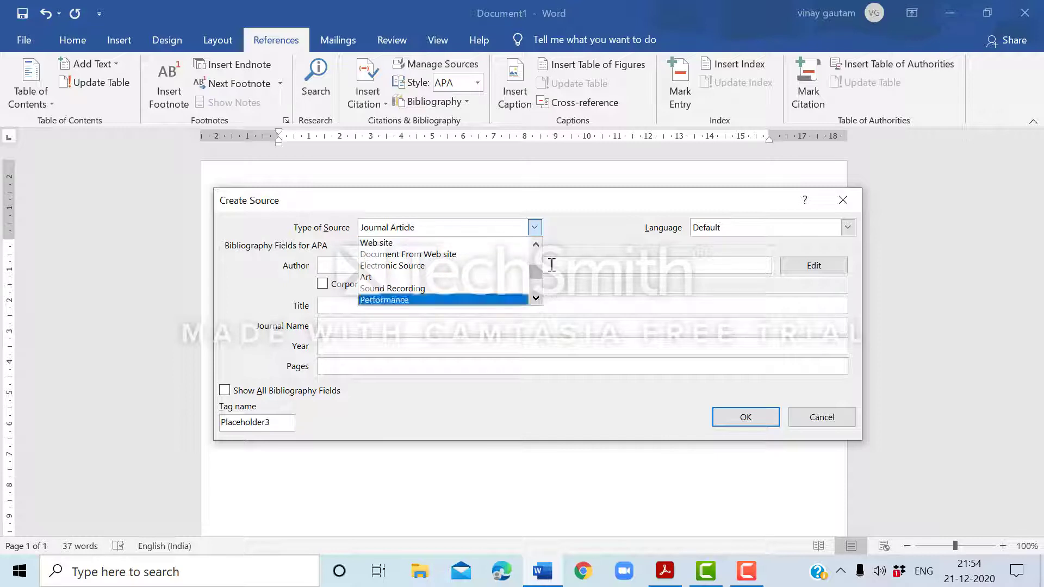
{"action": "left_click", "coordinate": [579, 207]}
{"action": "left_click_drag", "start_coordinate": [589, 206], "coordinate": [548, 204]}
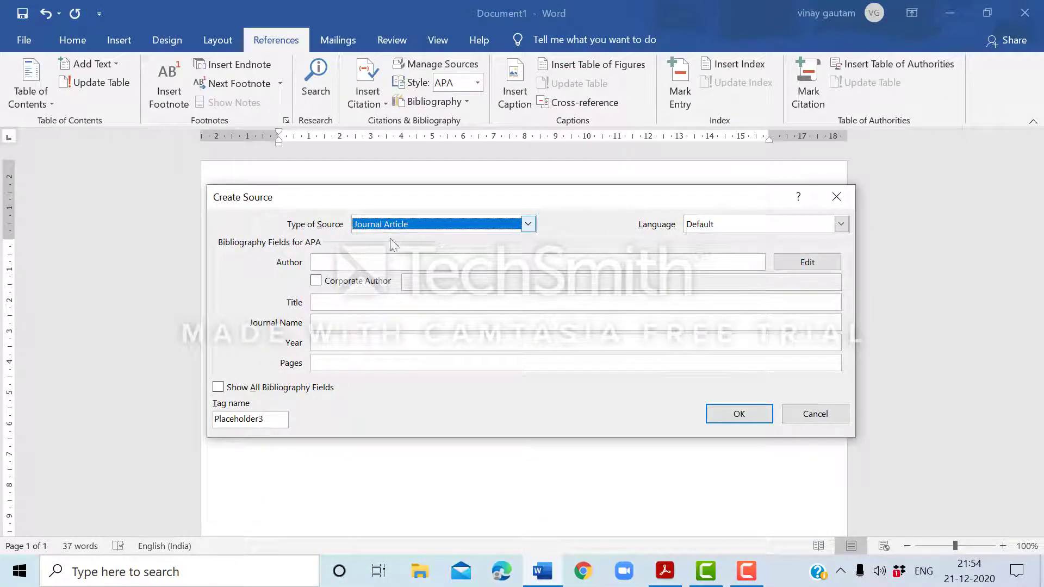
Check the authors' names on the title page of the paper in Adobe Acrobat Reader, then return to the source form in Word.
{"action": "left_click", "coordinate": [341, 261]}
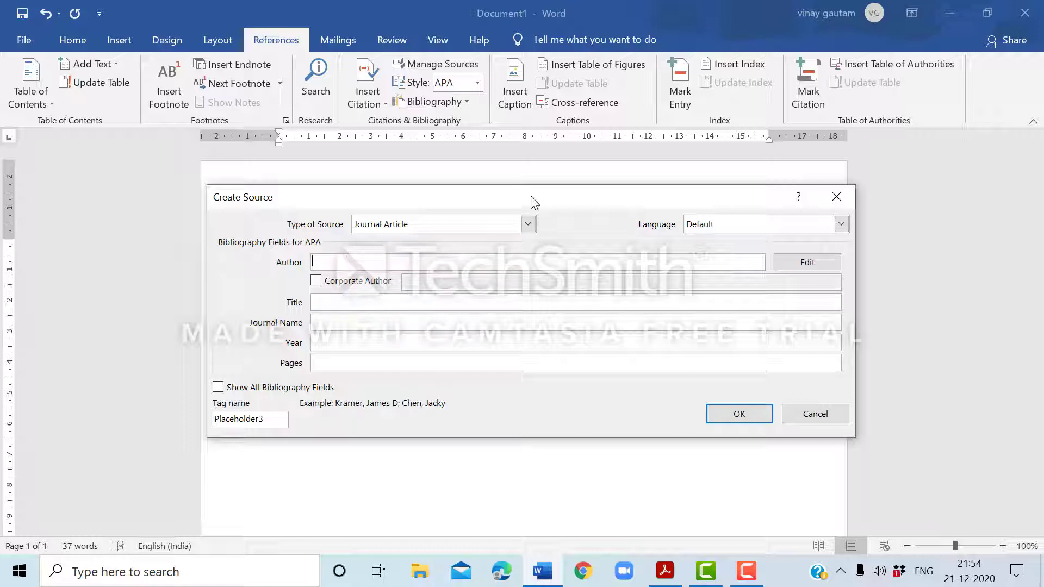
{"action": "left_click_drag", "start_coordinate": [546, 201], "coordinate": [527, 298]}
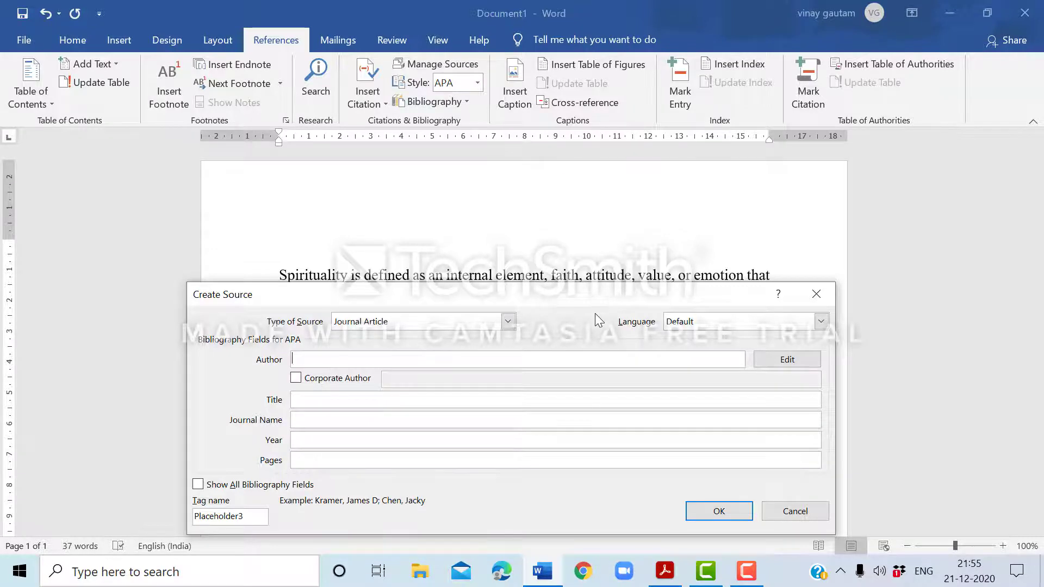
{"action": "mouse_move", "coordinate": [594, 298]}
{"action": "left_mouse_down"}
{"action": "mouse_move", "coordinate": [582, 363]}
{"action": "mouse_move", "coordinate": [600, 295]}
{"action": "left_mouse_up"}
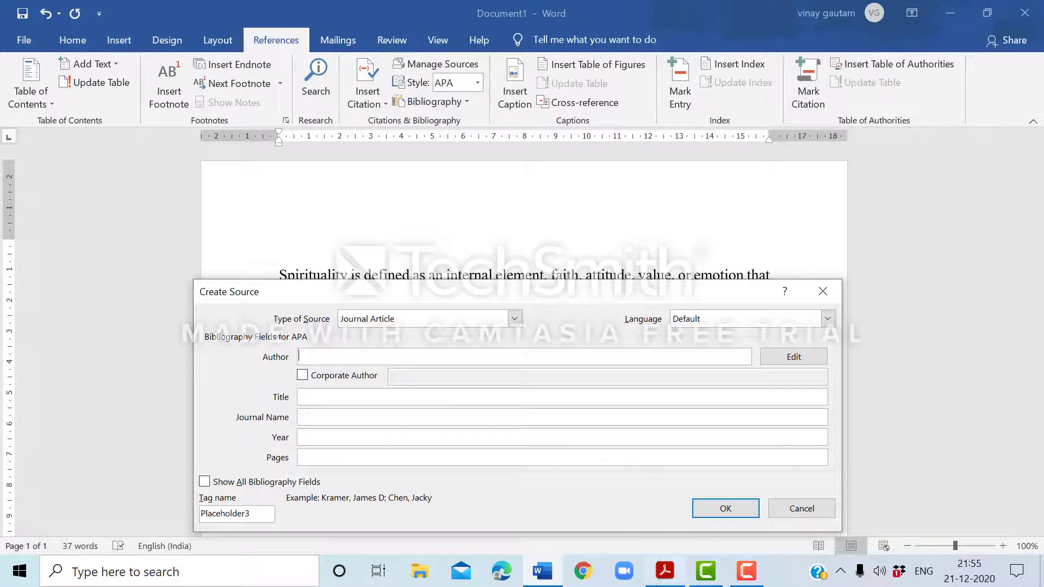
{"action": "left_click", "coordinate": [657, 585]}
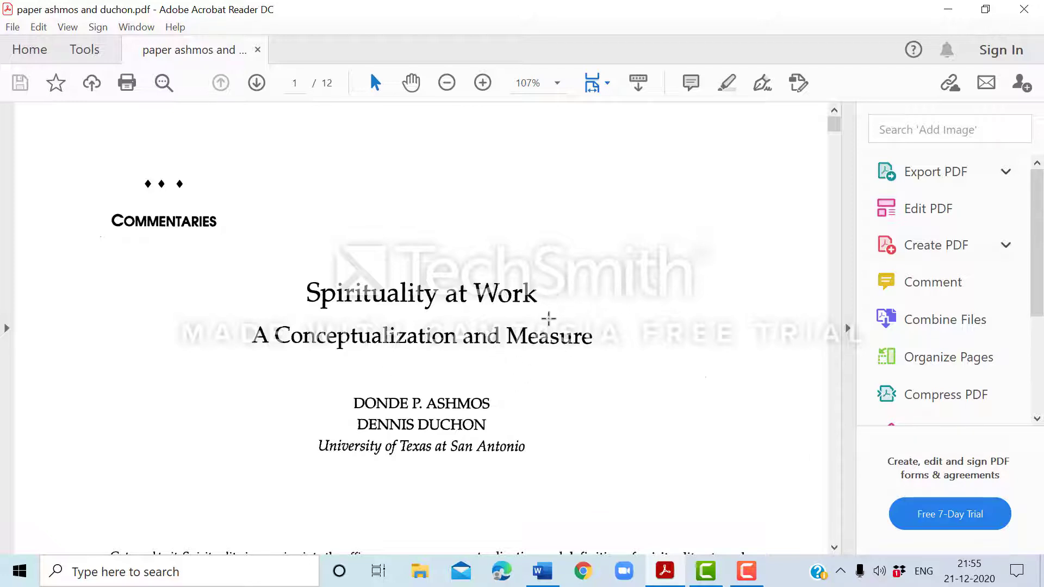
{"action": "scroll", "coordinate": [630, 253], "scroll_direction": "down", "scroll_amount": 4}
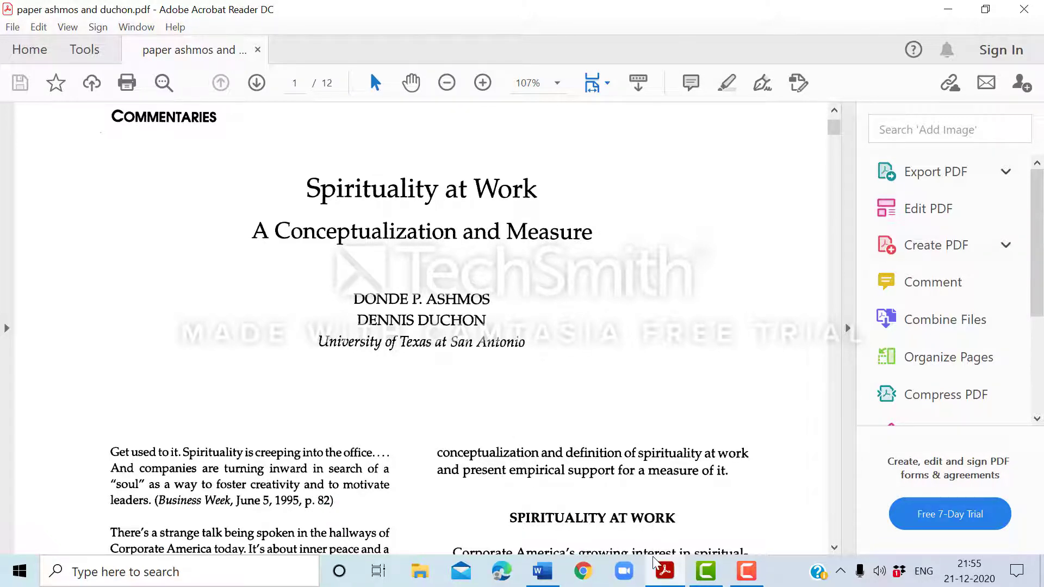
{"action": "left_click", "coordinate": [542, 571]}
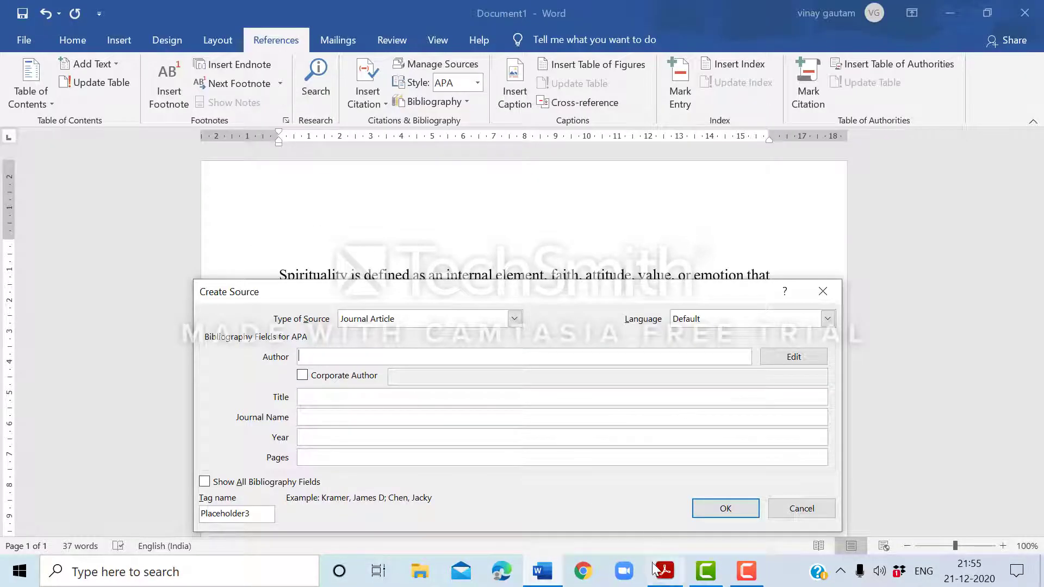
{"action": "left_click", "coordinate": [659, 577]}
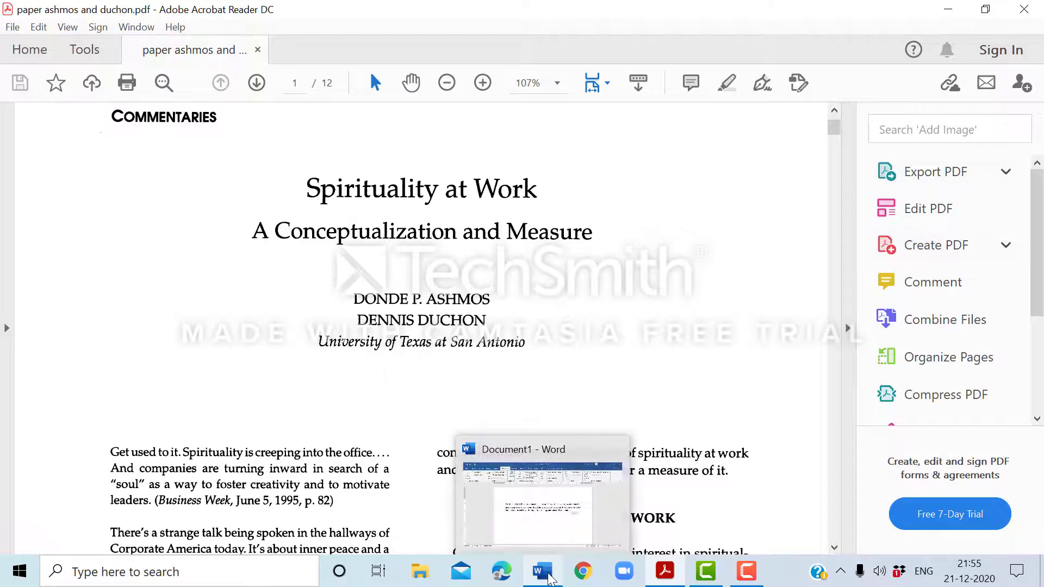
{"action": "left_click", "coordinate": [549, 579]}
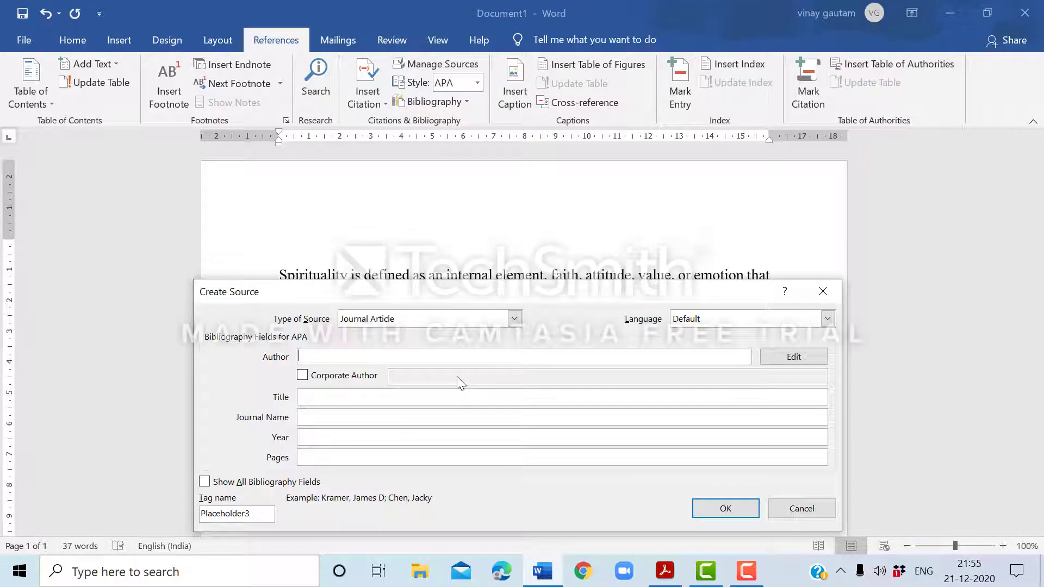
Enter both authors' full names as the source's authors, separated by a semicolon.
{"action": "type", "text": "Donde P Ashmos"}
{"action": "type", "text": ";"}
{"action": "type", "text": "Dennis "}
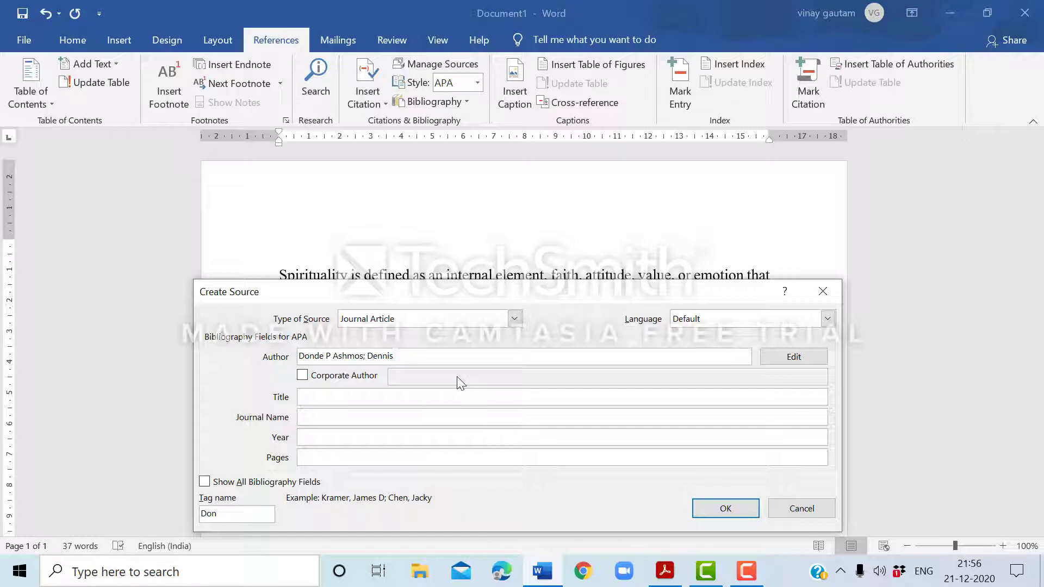
{"action": "type", "text": "Duchon"}
Check the paper's title in Acrobat Reader and enter "Spirtuality at work- Aconceptulization and measure" as the source title in Word.
{"action": "left_click", "coordinate": [307, 399]}
{"action": "left_click", "coordinate": [307, 399]}
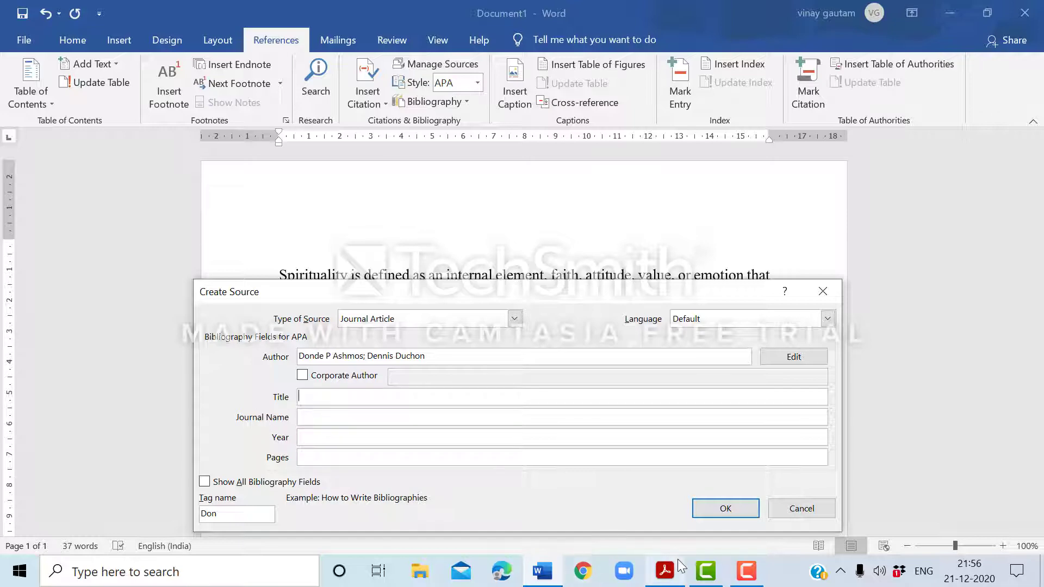
{"action": "left_click", "coordinate": [663, 576]}
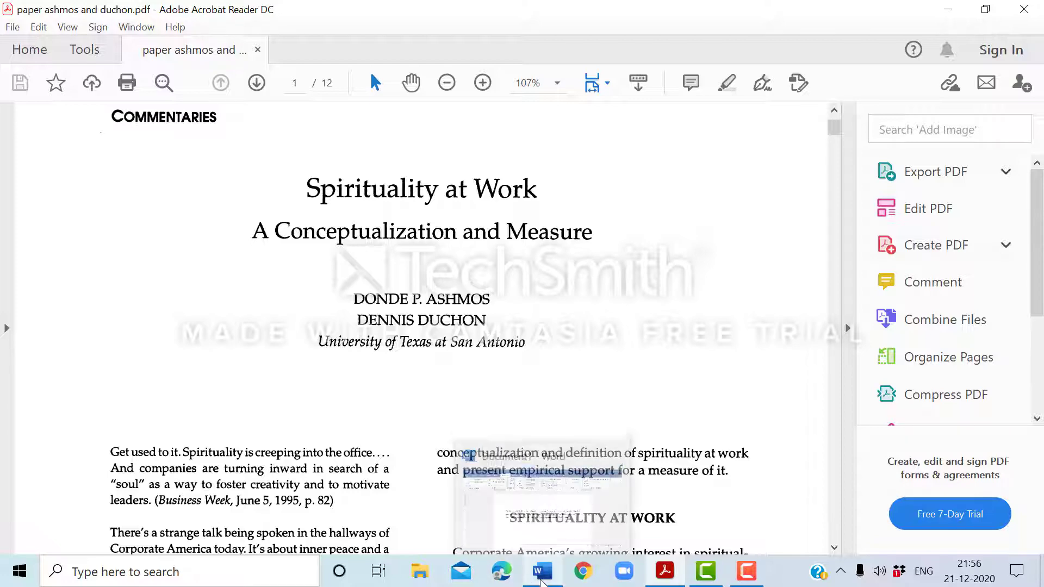
{"action": "left_click", "coordinate": [542, 580]}
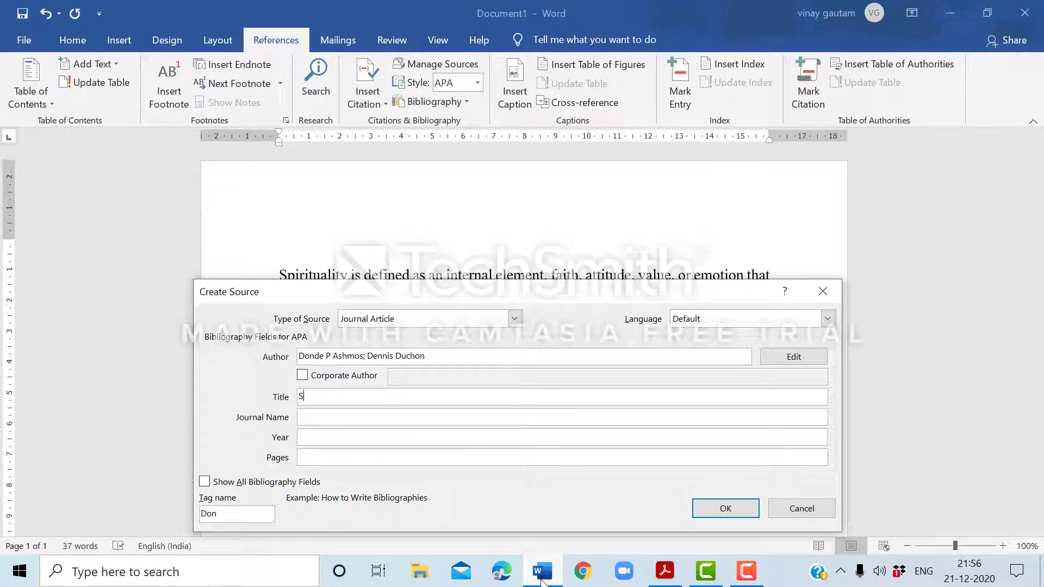
{"action": "type", "text": "pirrtuality at work- Aconceptulization and measure"}
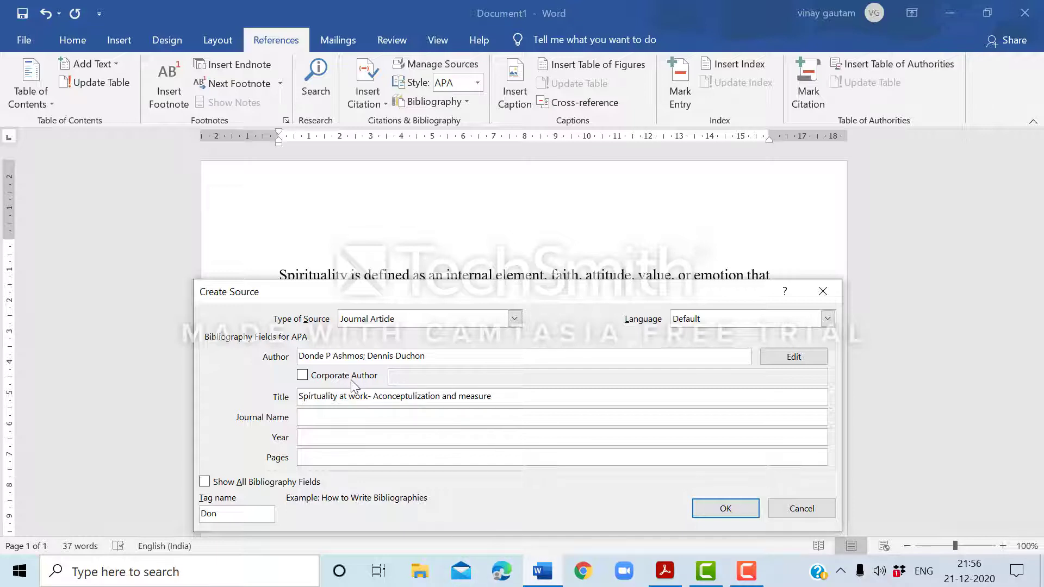
Find the journal name in the first-page footer of the Acrobat Reader paper and enter "Journal of Management Inquiry" as the journal name in Word.
{"action": "left_click", "coordinate": [317, 416]}
{"action": "left_click", "coordinate": [658, 584]}
{"action": "scroll", "coordinate": [549, 332], "scroll_direction": "down", "scroll_amount": 5}
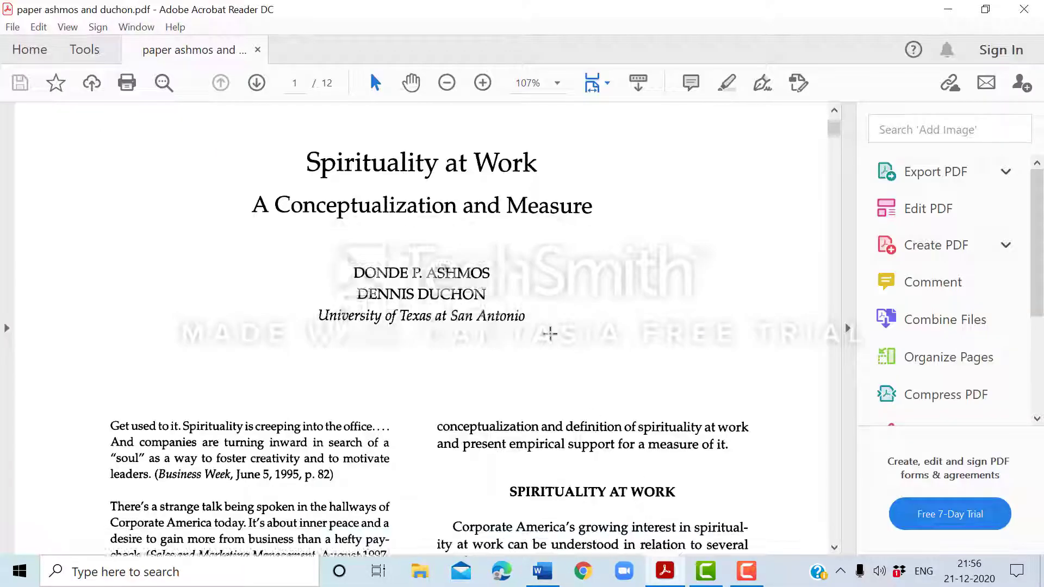
{"action": "scroll", "coordinate": [549, 331], "scroll_direction": "down", "scroll_amount": 4}
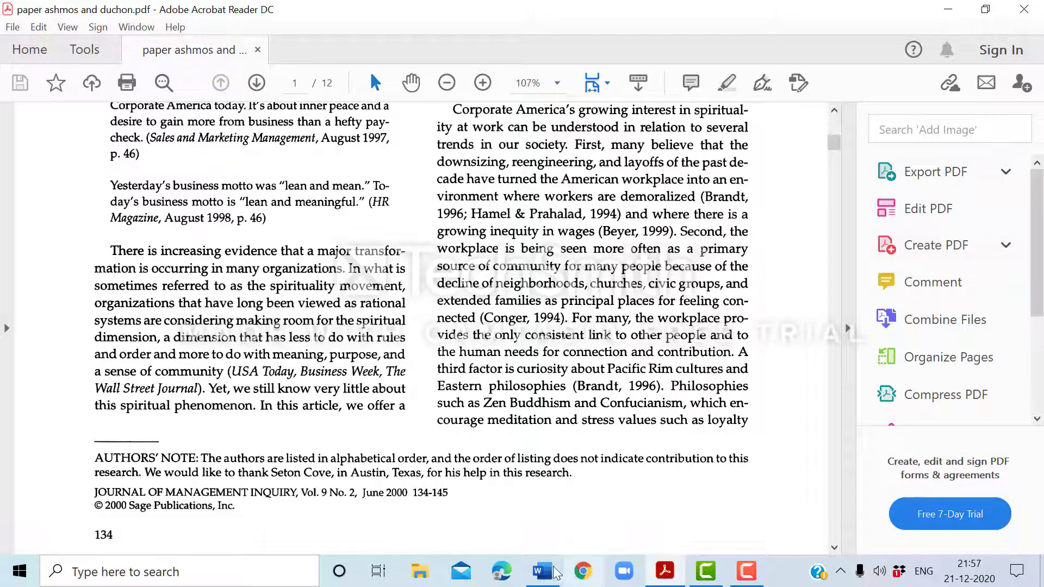
{"action": "mouse_move", "coordinate": [538, 573]}
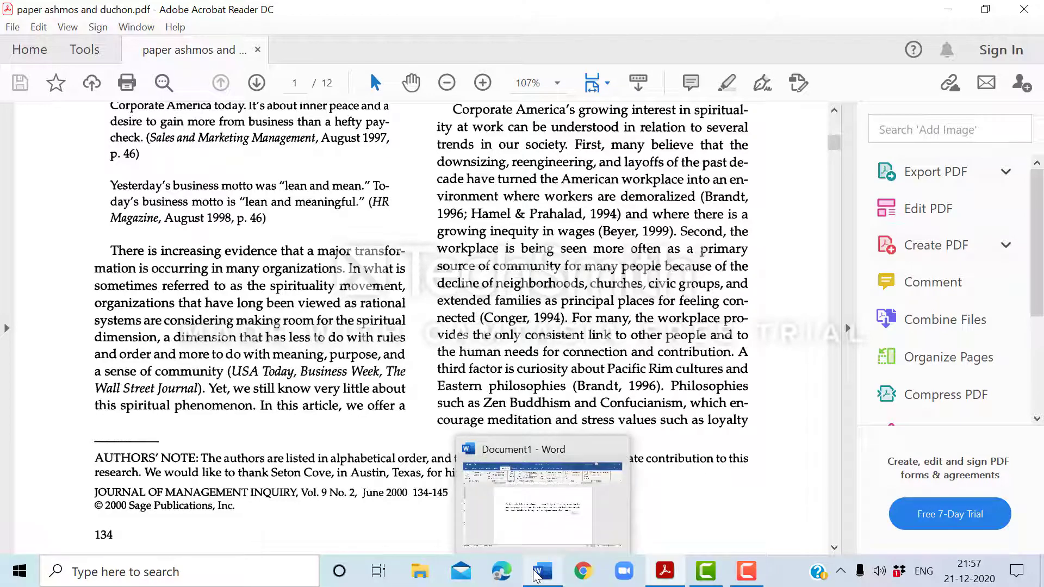
{"action": "left_click", "coordinate": [537, 573]}
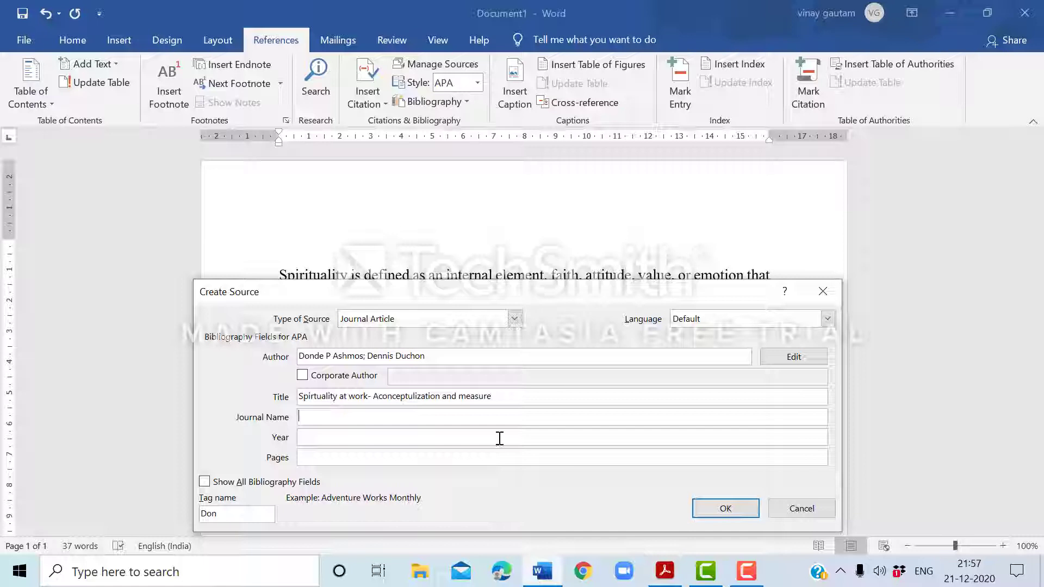
{"action": "left_click", "coordinate": [386, 418]}
{"action": "type", "text": "Journa"}
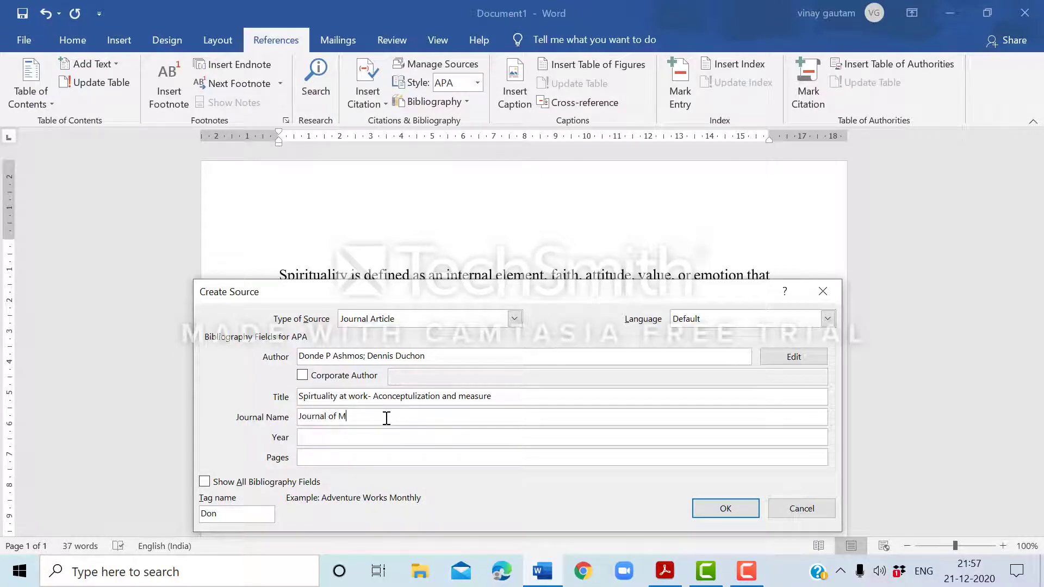
{"action": "type", "text": "l of Management Inquiry"}
Check the publication date in the Acrobat Reader paper and set the source's year to 2000 in Word.
{"action": "left_click", "coordinate": [665, 576]}
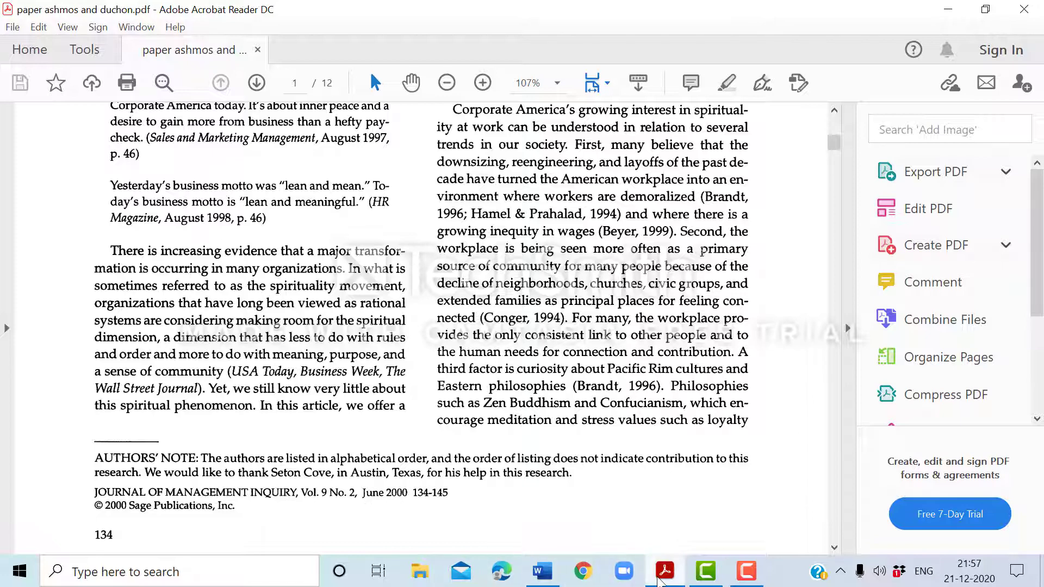
{"action": "left_click", "coordinate": [659, 580]}
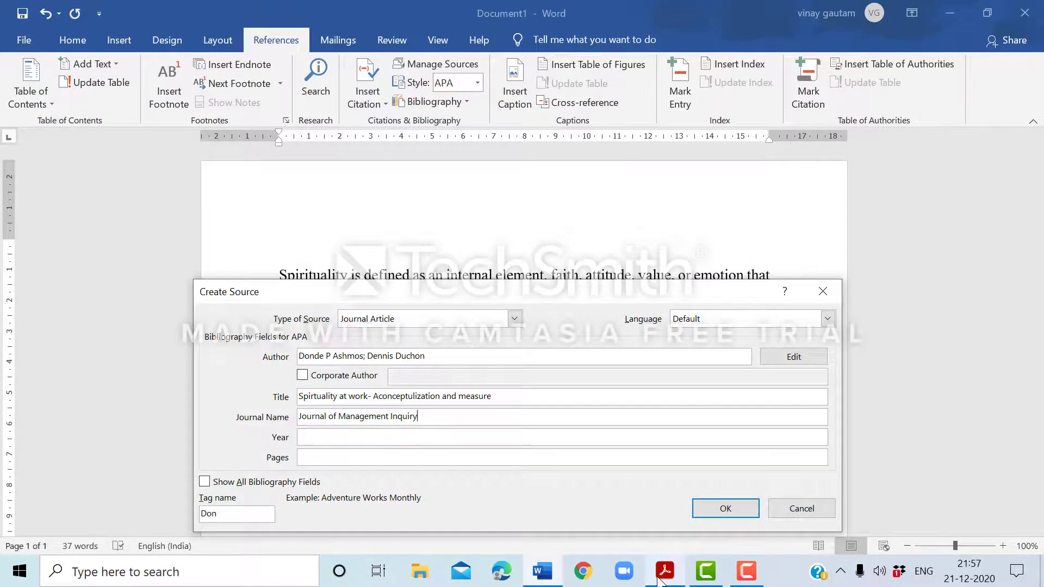
{"action": "key", "text": "Tab"}
{"action": "type", "text": "200"}
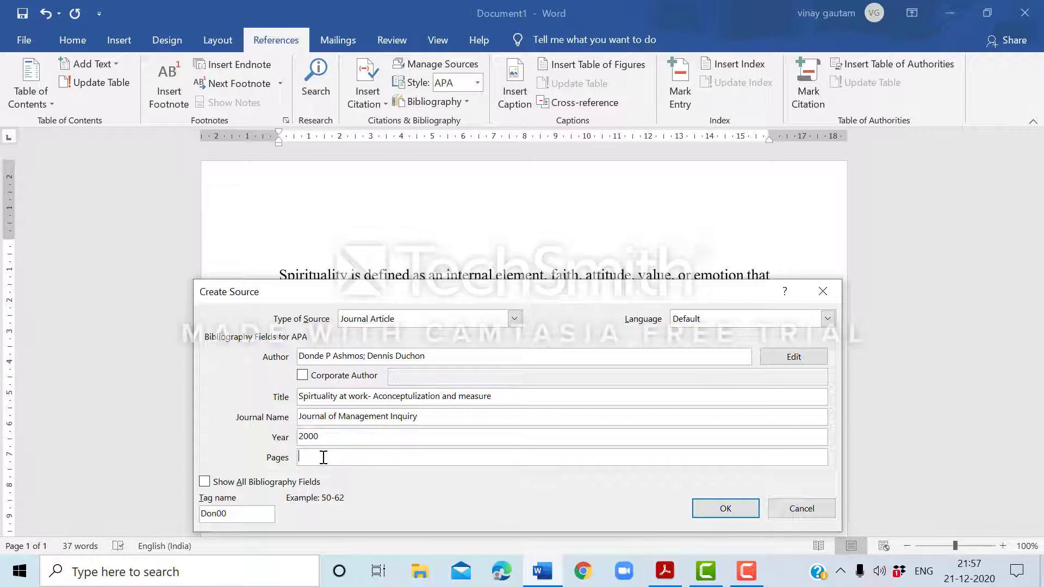
Check the paper's first and last page numbers in Acrobat Reader and set the source's pages to 134-145 in Word.
{"action": "left_click", "coordinate": [664, 570]}
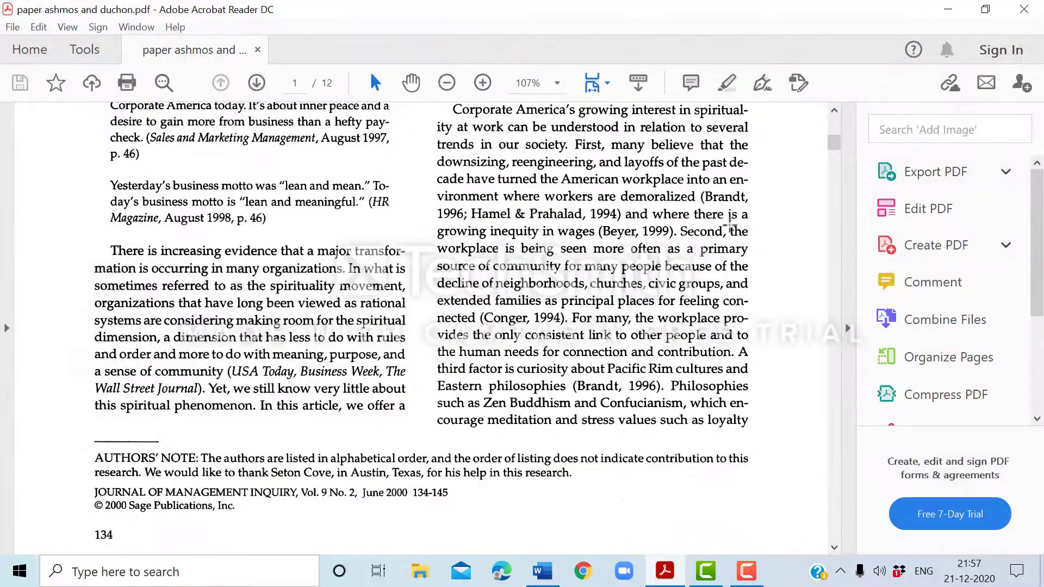
{"action": "scroll", "coordinate": [177, 374], "scroll_direction": "down", "scroll_amount": 1}
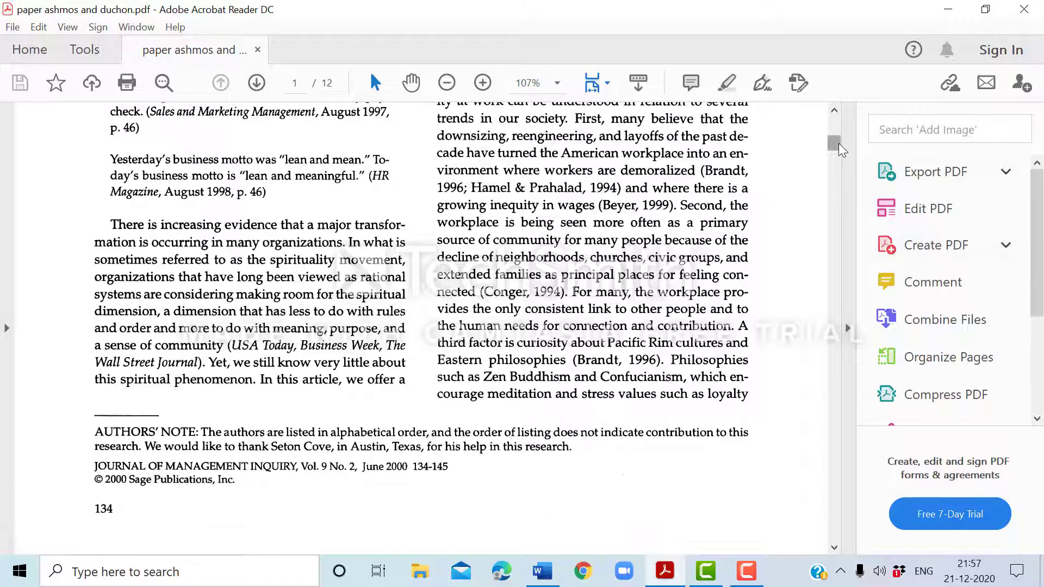
{"action": "left_click_drag", "start_coordinate": [842, 149], "coordinate": [841, 540]}
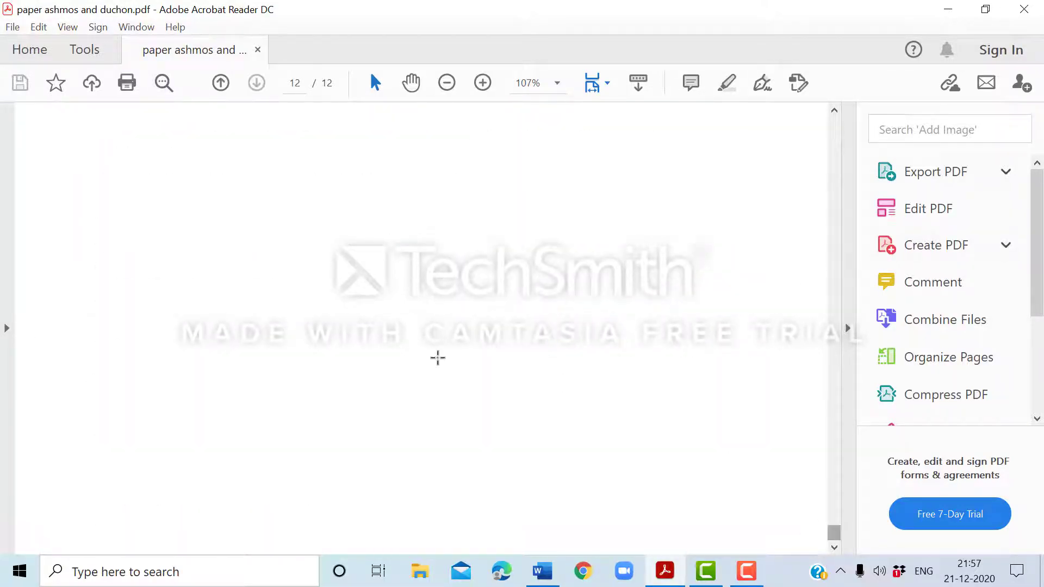
{"action": "scroll", "coordinate": [679, 266], "scroll_direction": "up", "scroll_amount": 3}
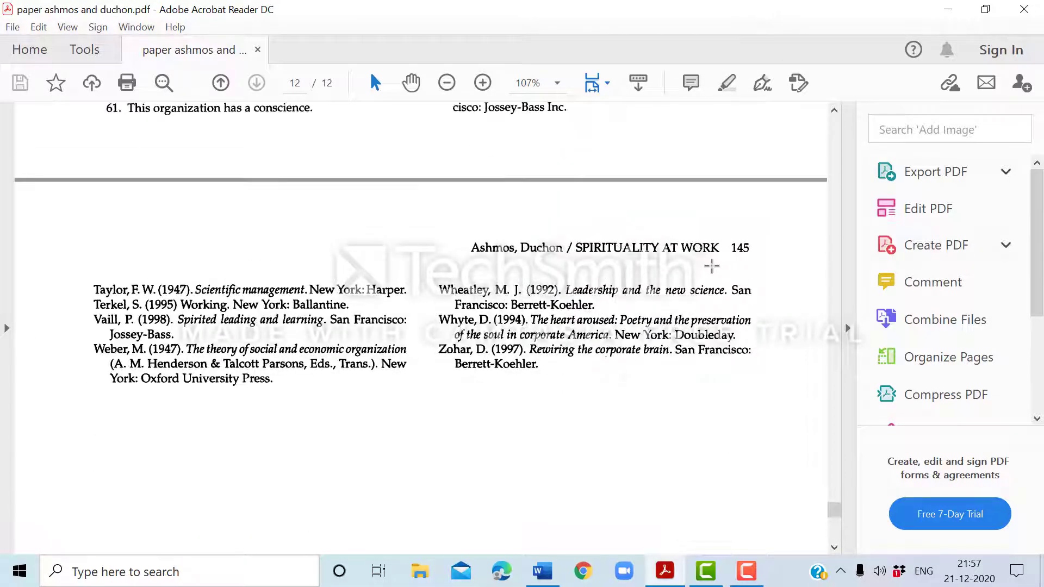
{"action": "left_click", "coordinate": [526, 568]}
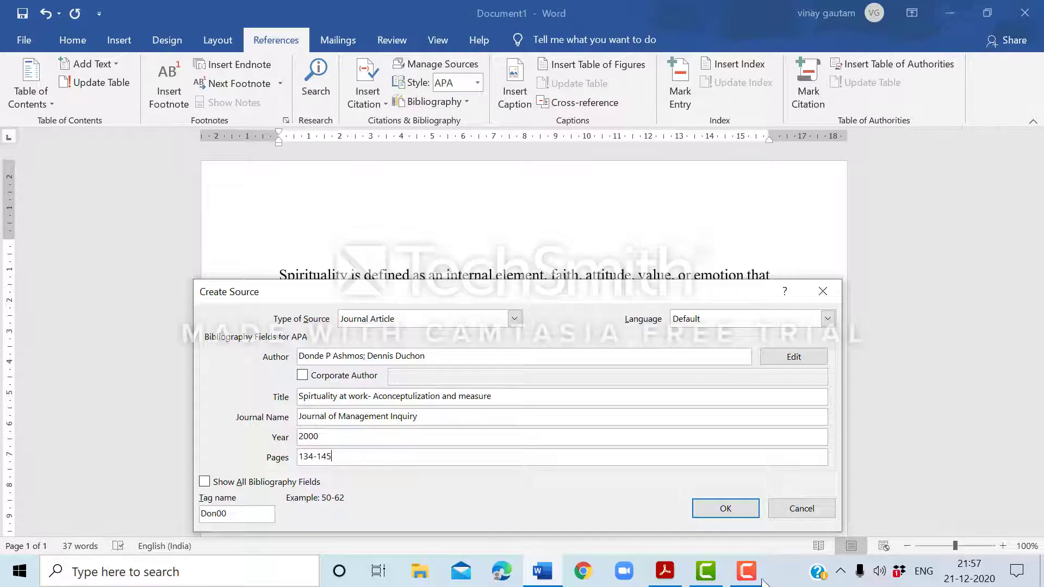
Check the paper's issue details in Acrobat Reader, then show all bibliography fields in Word and set month June and publisher SAGE.
{"action": "left_click", "coordinate": [665, 571]}
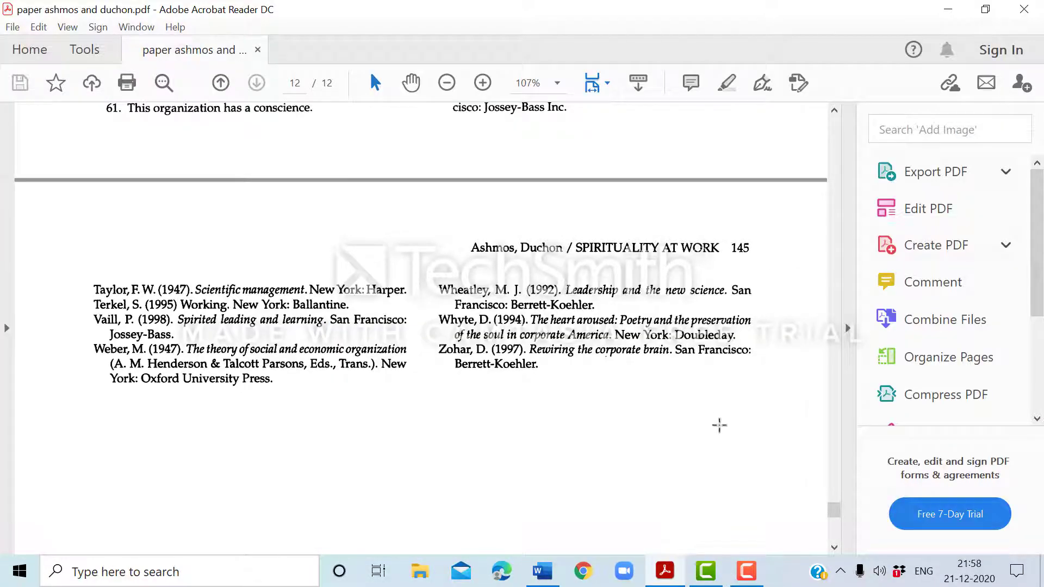
{"action": "left_click_drag", "start_coordinate": [833, 511], "coordinate": [837, 130]}
{"action": "scroll", "coordinate": [521, 333], "scroll_direction": "down", "scroll_amount": 10}
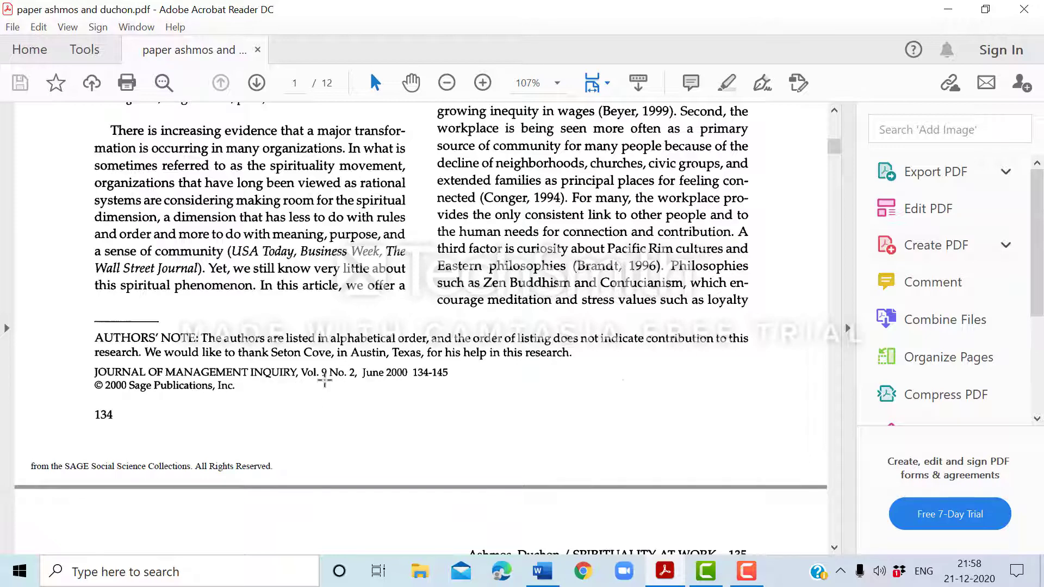
{"action": "left_click", "coordinate": [542, 570]}
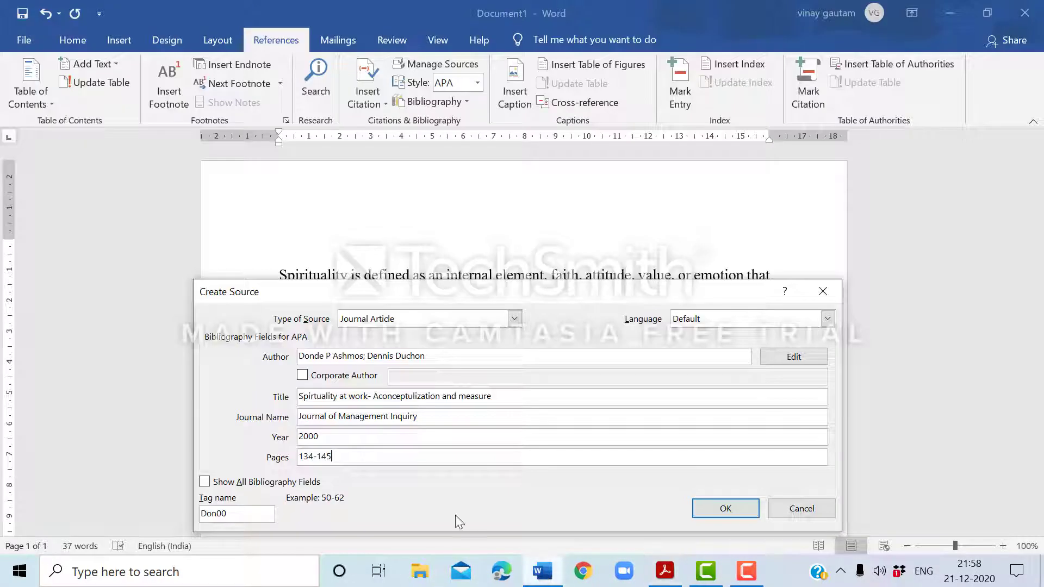
{"action": "left_click", "coordinate": [204, 482]}
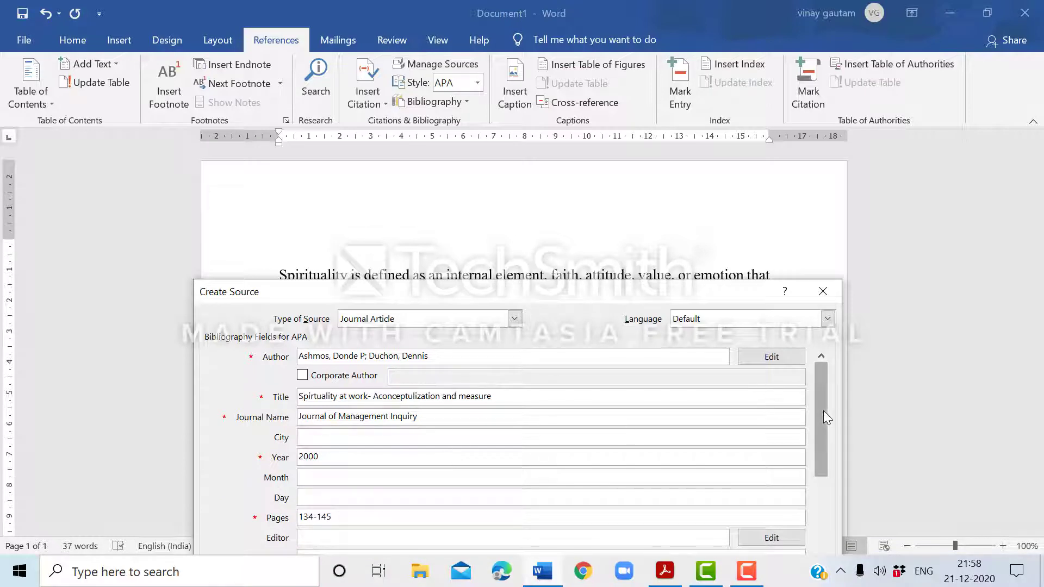
{"action": "left_click_drag", "start_coordinate": [713, 288], "coordinate": [729, 179]}
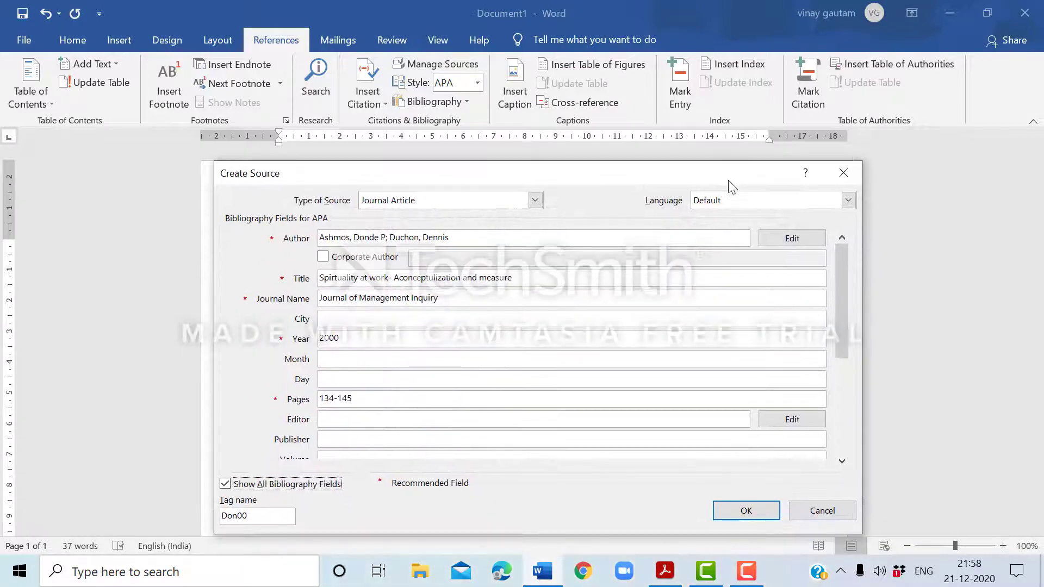
{"action": "left_click", "coordinate": [332, 363]}
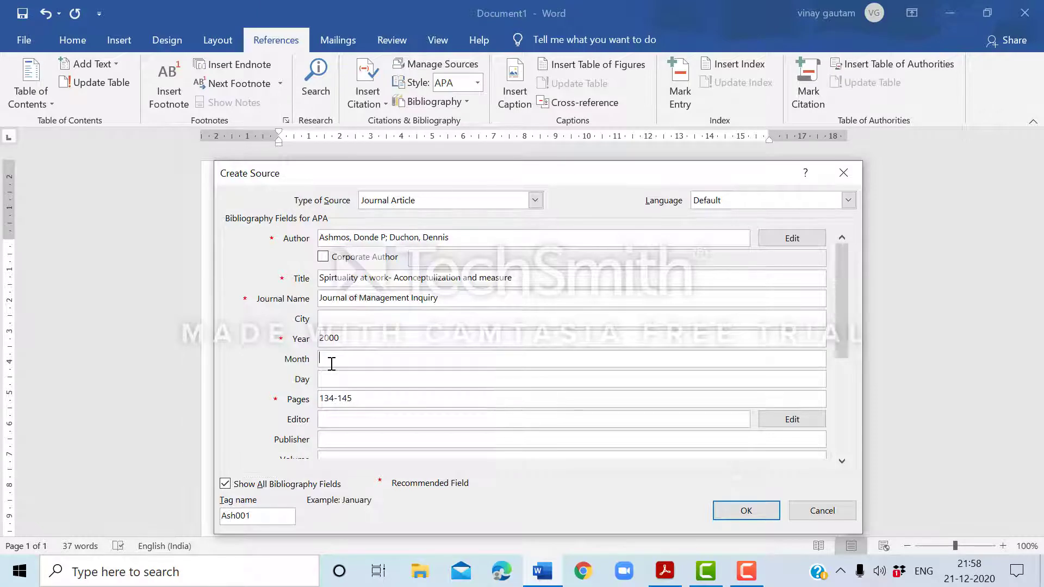
{"action": "type", "text": "June"}
{"action": "left_click", "coordinate": [363, 443]}
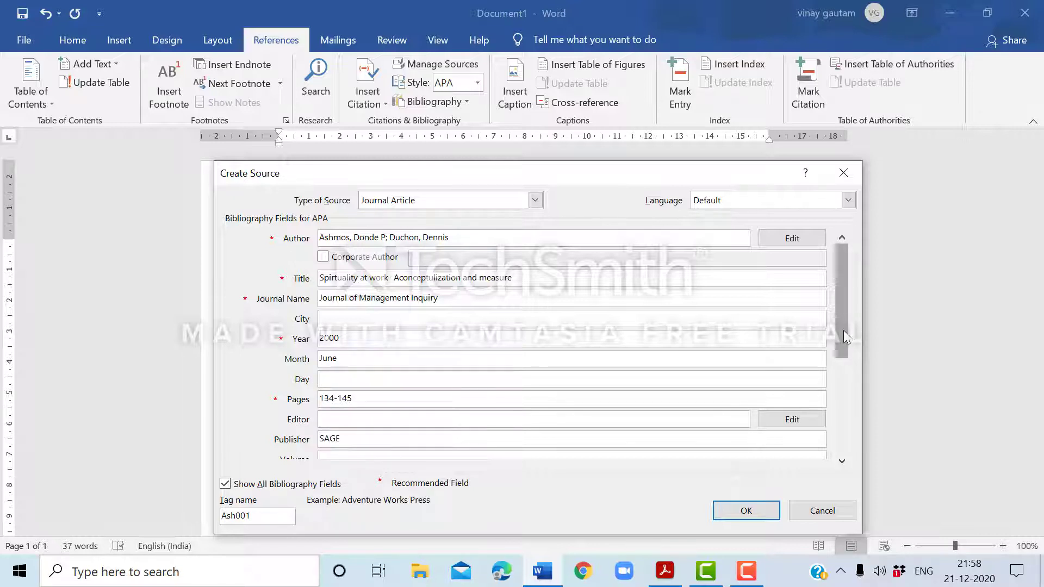
Look up the volume and issue numbers in the Acrobat Reader paper and enter volume 9 and issue 2 in Word.
{"action": "left_click_drag", "start_coordinate": [846, 337], "coordinate": [842, 395]}
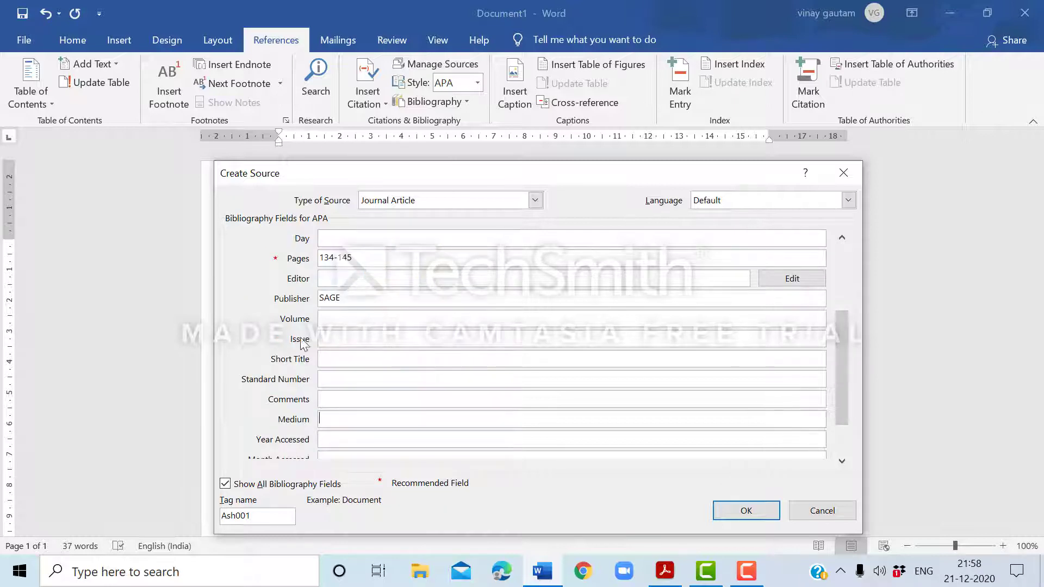
{"action": "left_click", "coordinate": [669, 575]}
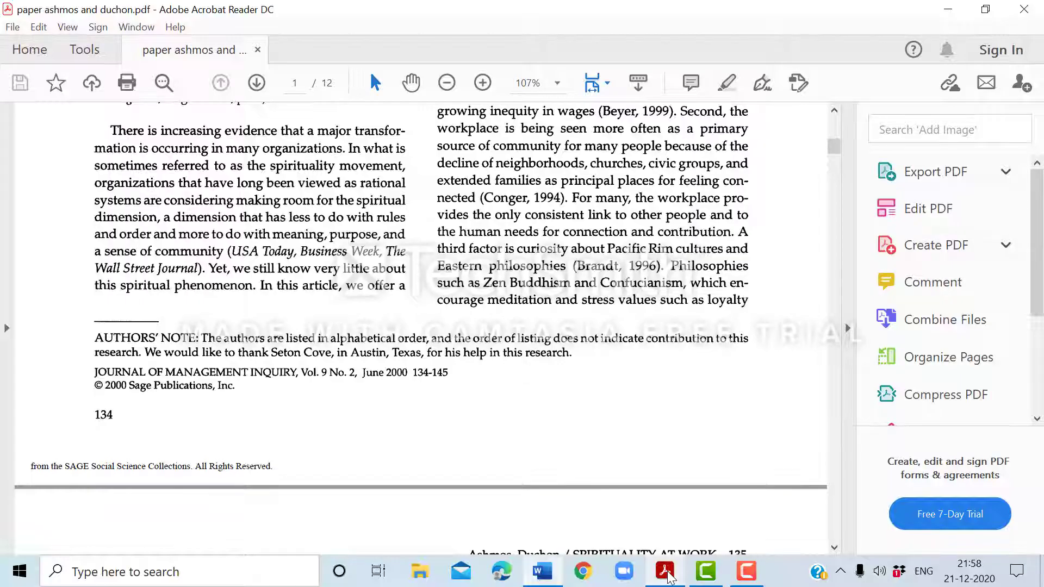
{"action": "left_click", "coordinate": [669, 575]}
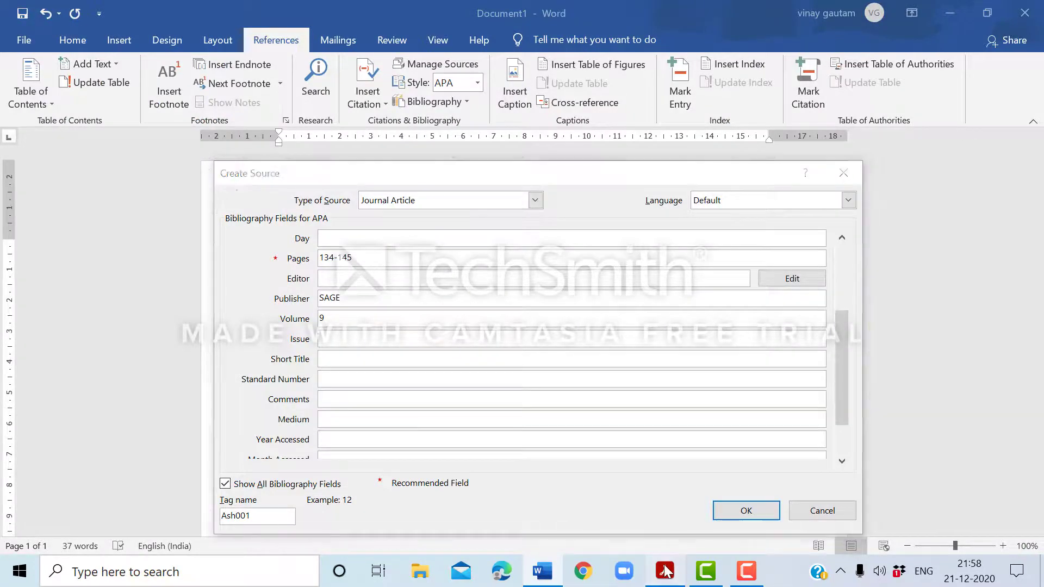
{"action": "left_click", "coordinate": [667, 574]}
{"action": "left_click", "coordinate": [666, 571]}
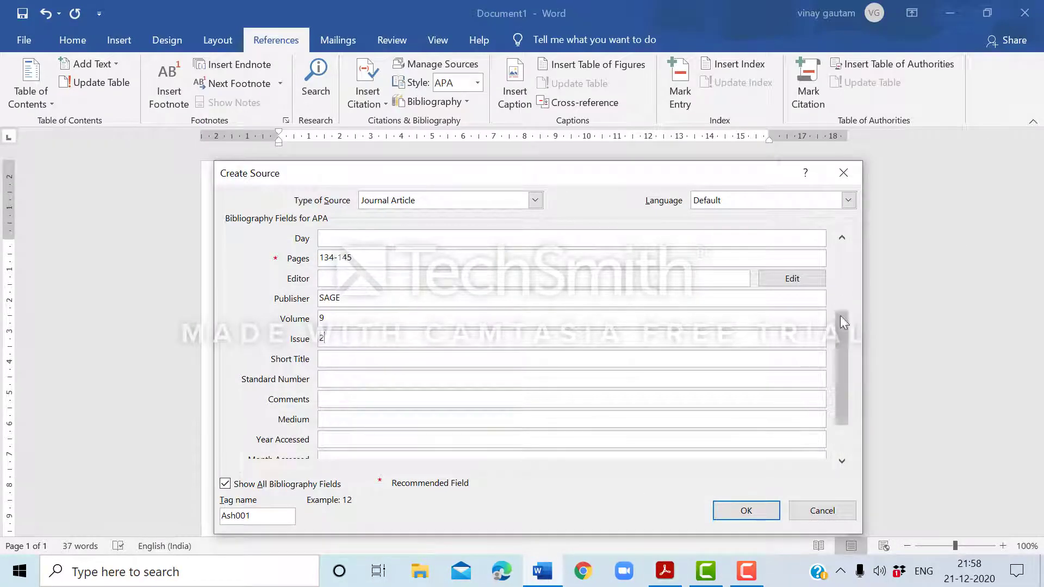
Review the source's bibliography fields and save the source to insert its citation in the document.
{"action": "left_click_drag", "start_coordinate": [840, 321], "coordinate": [835, 375]}
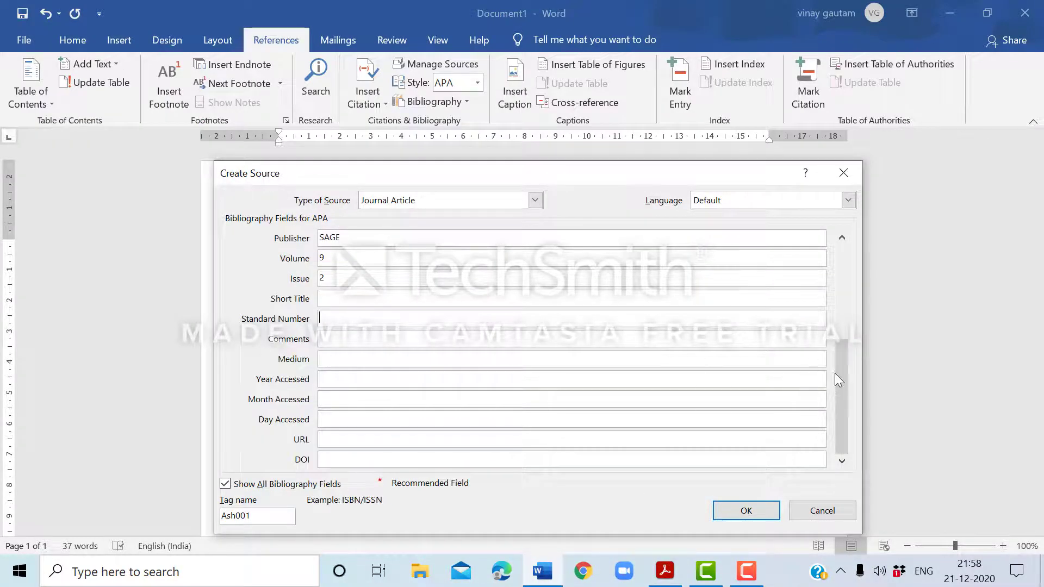
{"action": "left_click", "coordinate": [834, 294]}
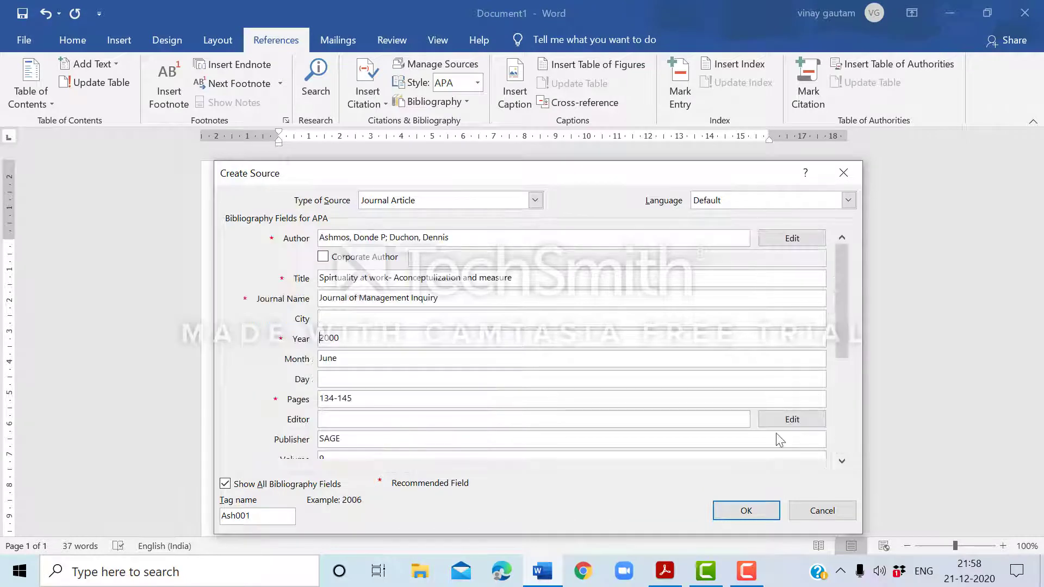
{"action": "left_click", "coordinate": [746, 511]}
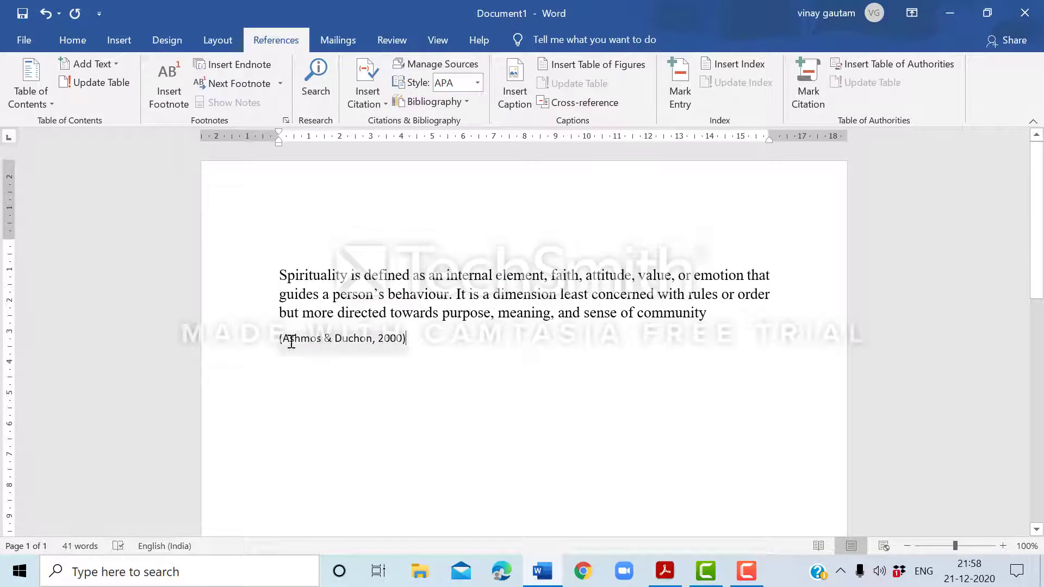
Join the inserted citation to the end of the spirituality paragraph by removing the line break before it.
{"action": "left_click_drag", "start_coordinate": [280, 339], "coordinate": [374, 341]}
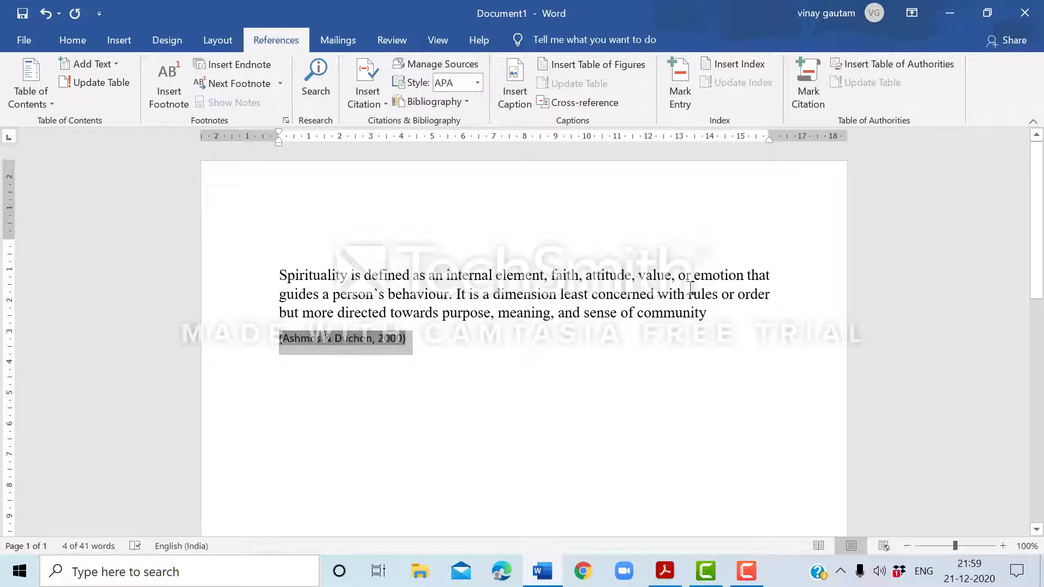
{"action": "left_click", "coordinate": [772, 318]}
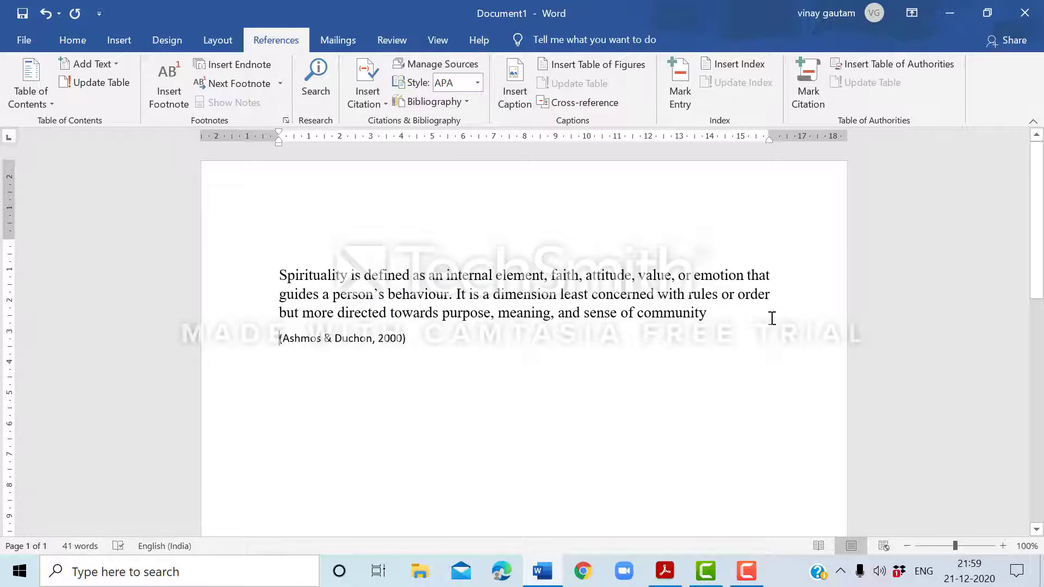
{"action": "key", "text": "BackSpace"}
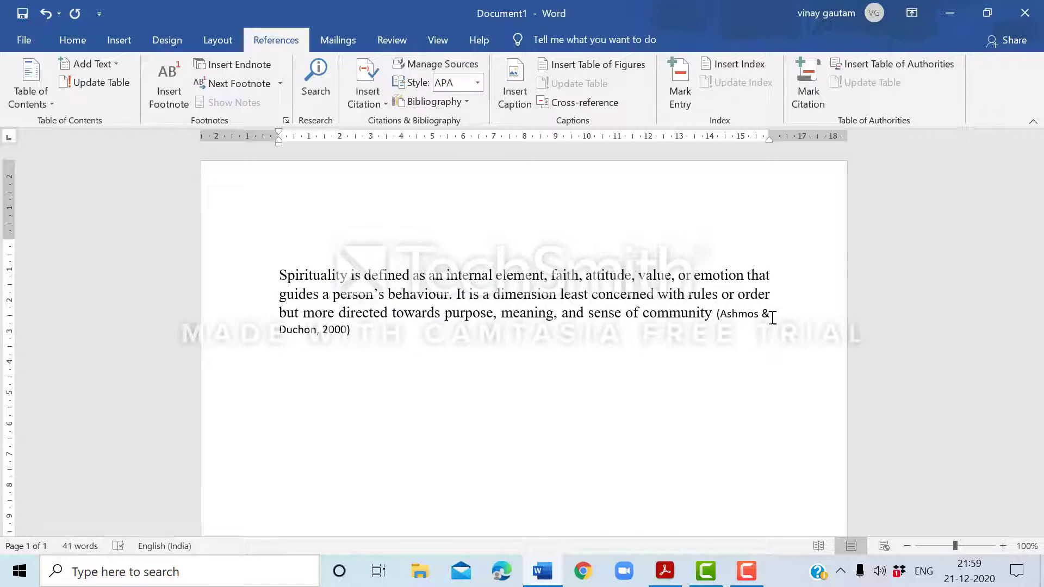
Format the paragraph and its citation in Times New Roman, size 12, and add a full stop after the citation.
{"action": "left_click_drag", "start_coordinate": [361, 335], "coordinate": [291, 276]}
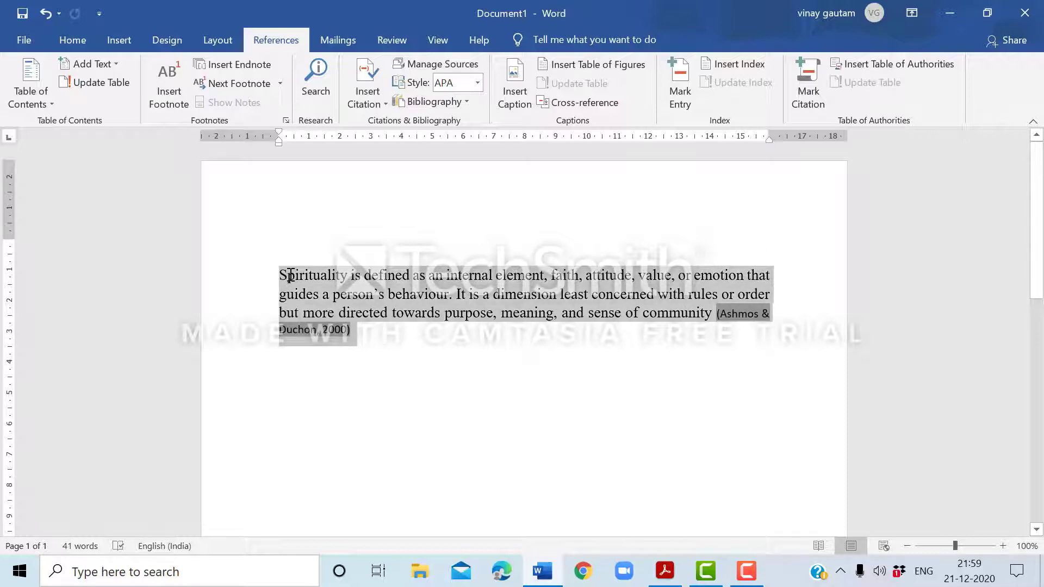
{"action": "left_click", "coordinate": [74, 46]}
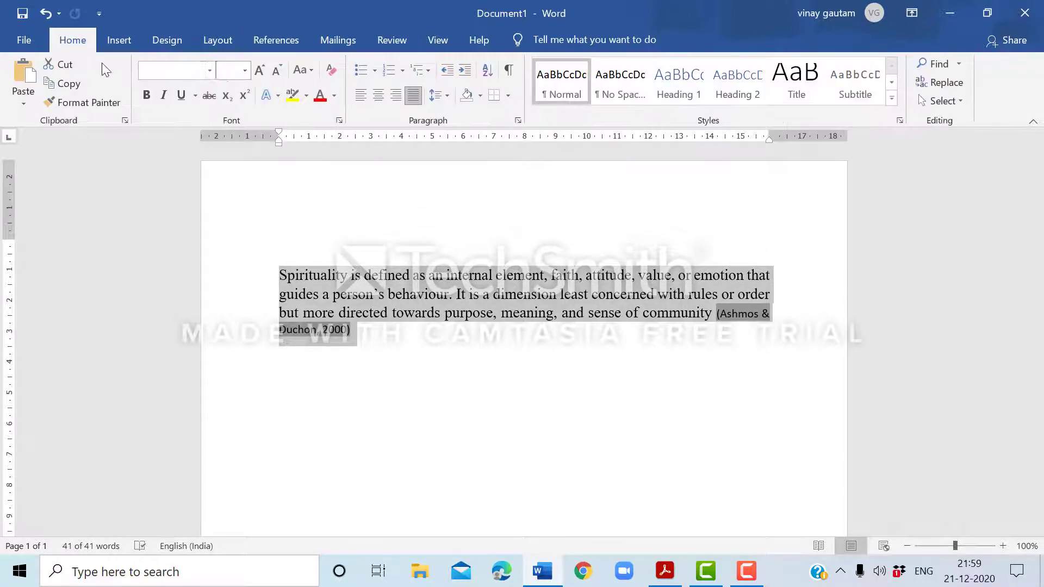
{"action": "left_click", "coordinate": [210, 70]}
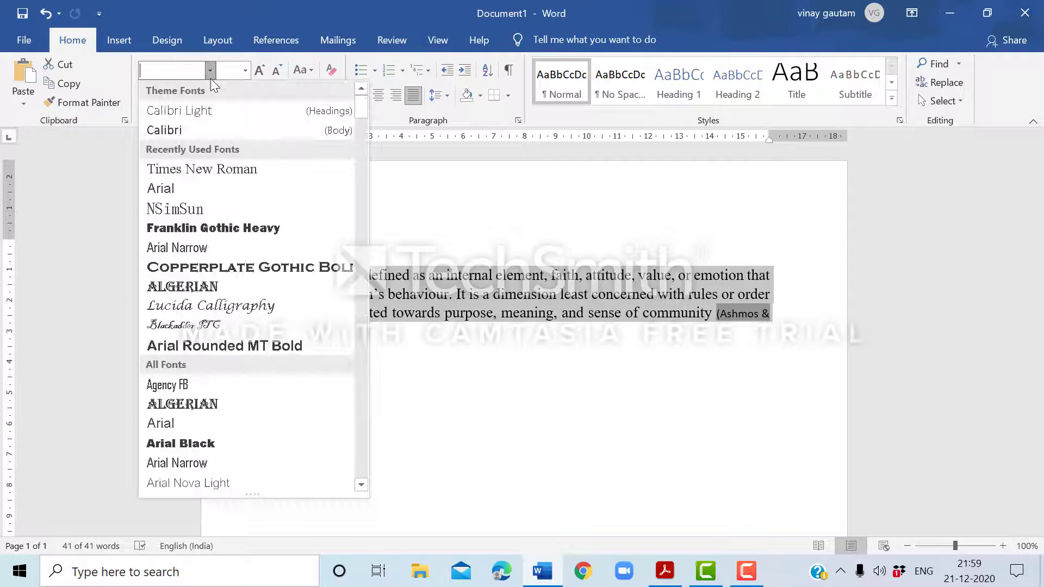
{"action": "left_click", "coordinate": [199, 169]}
{"action": "left_click", "coordinate": [245, 71]}
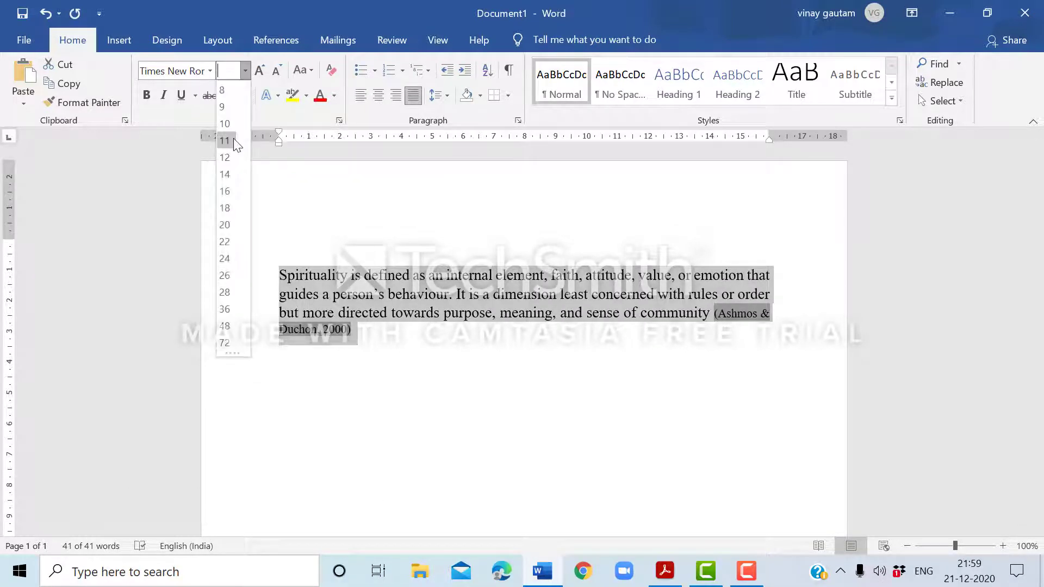
{"action": "left_click", "coordinate": [233, 157]}
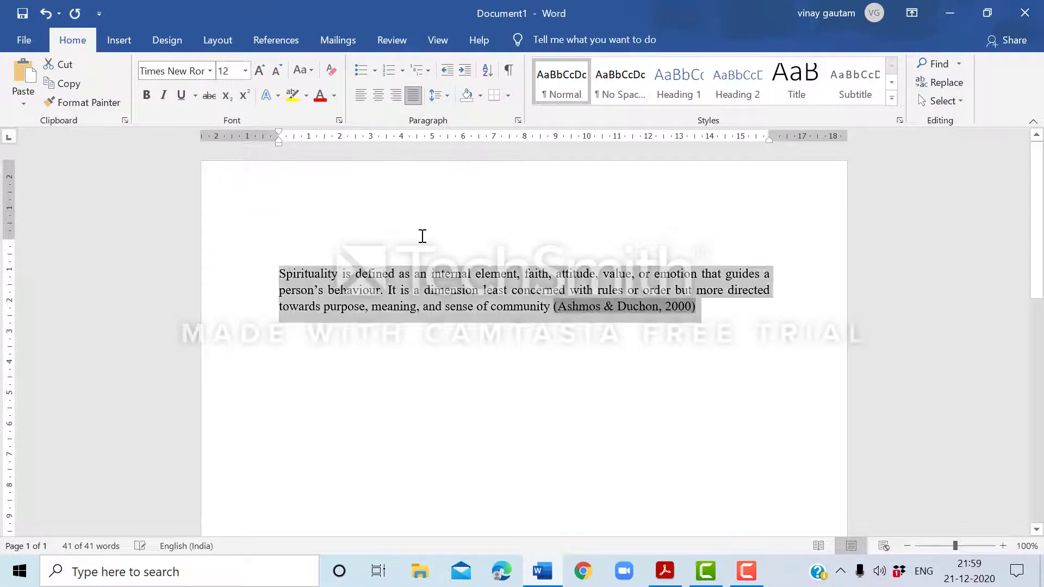
{"action": "left_click", "coordinate": [771, 324]}
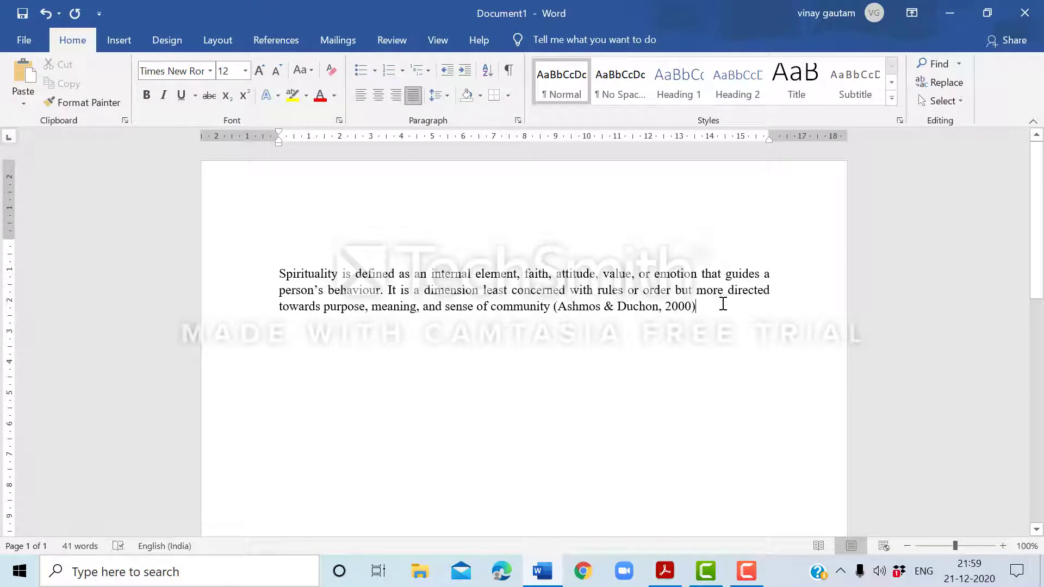
{"action": "type", "text": "."}
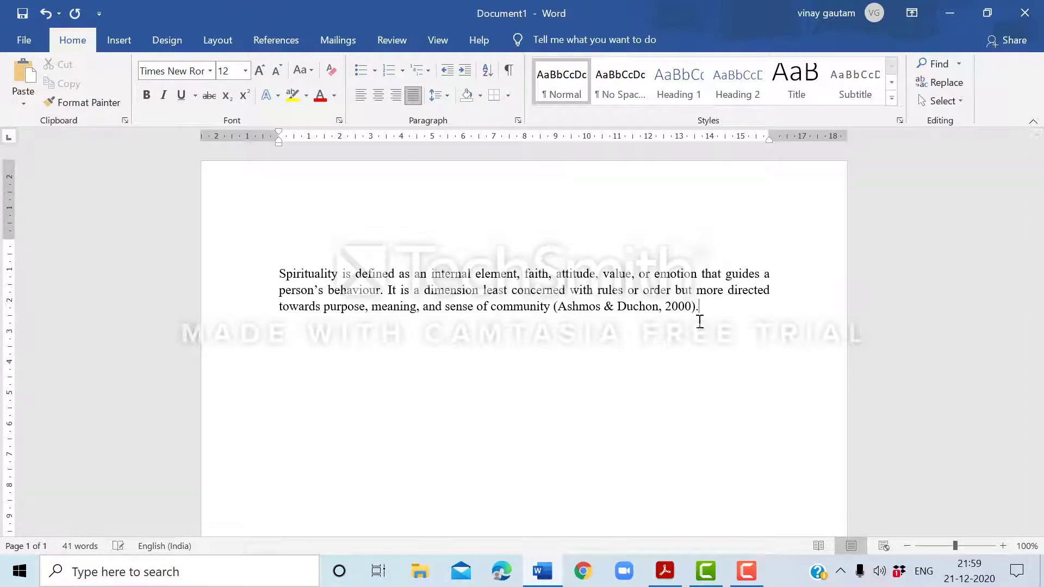
Change the document's citation style to IEEE.
{"action": "left_click", "coordinate": [289, 45]}
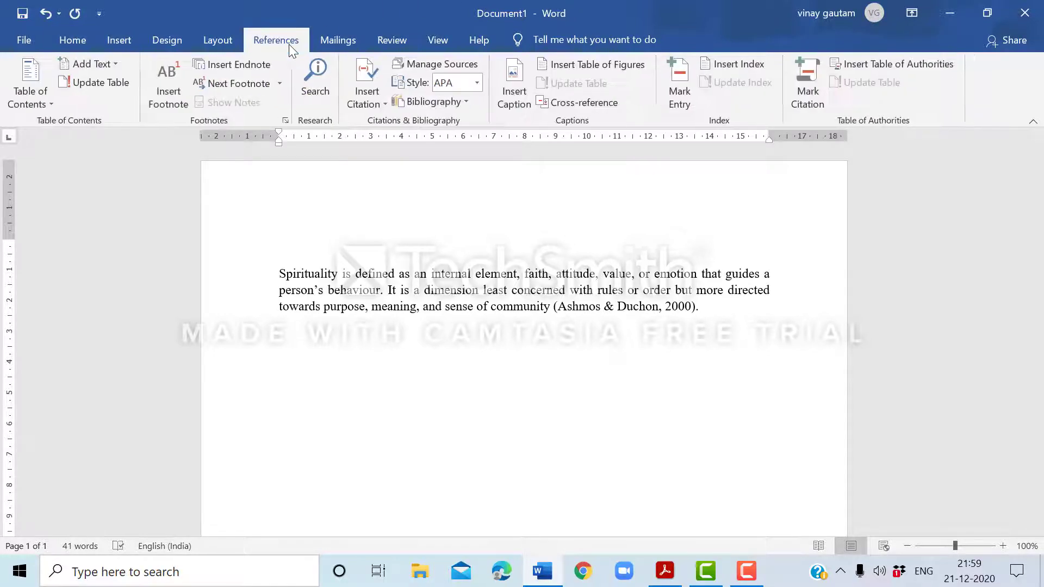
{"action": "left_click", "coordinate": [478, 83]}
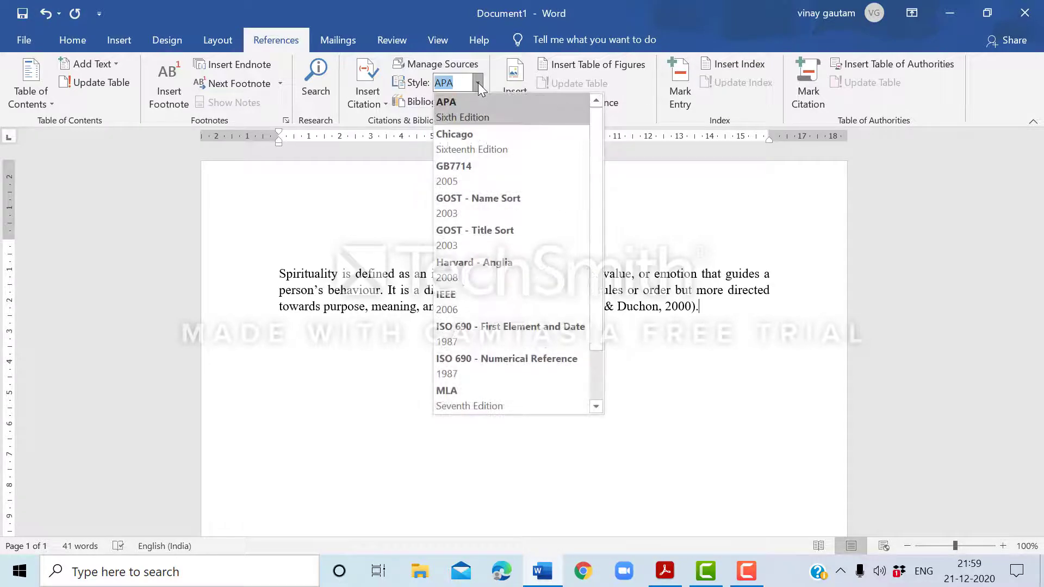
{"action": "left_click", "coordinate": [474, 305]}
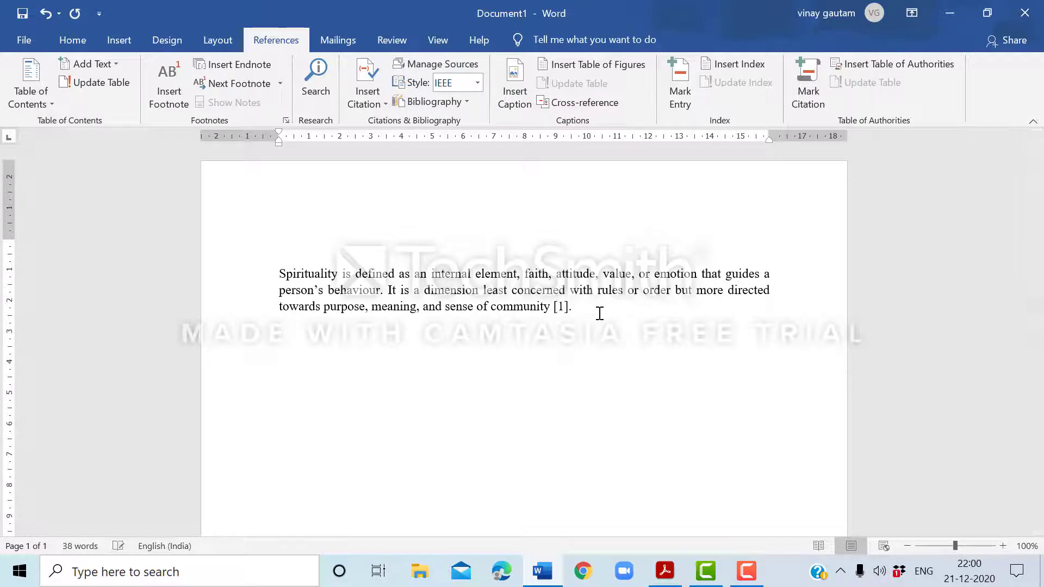
Insert the built-in References bibliography on a new line below the spirituality paragraph.
{"action": "key", "text": "Return"}
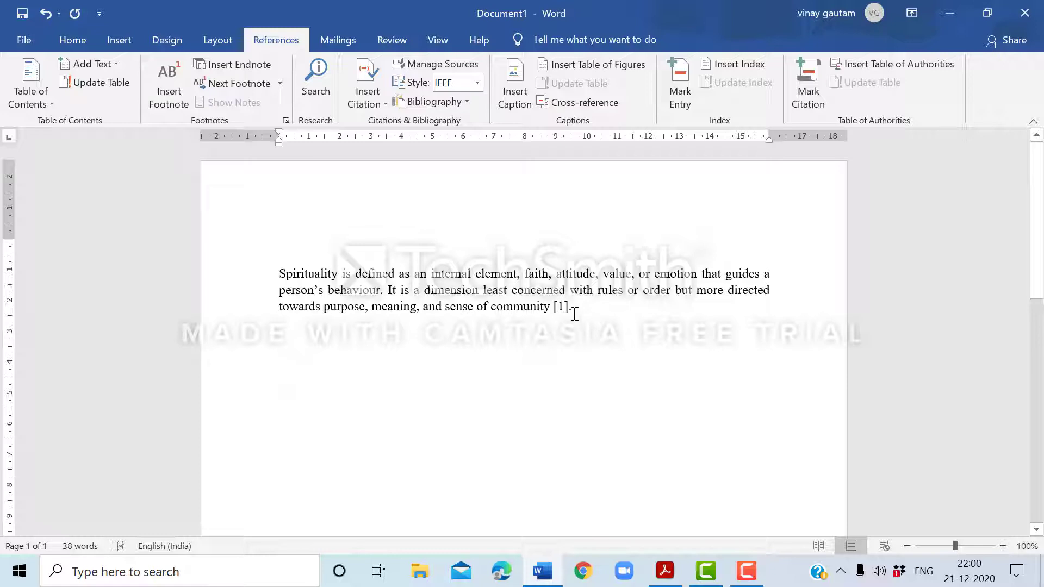
{"action": "left_click", "coordinate": [459, 102]}
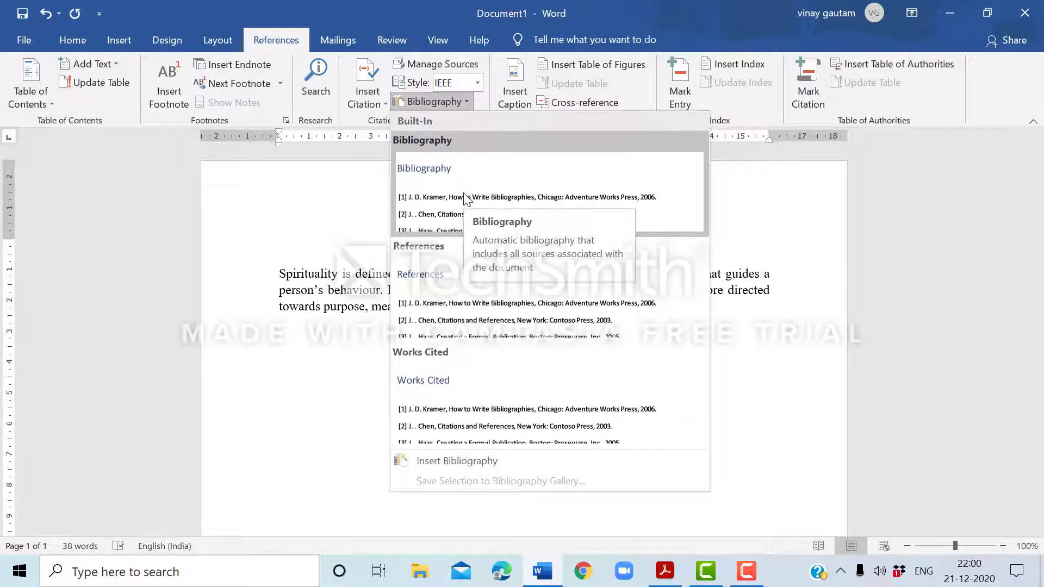
{"action": "left_click", "coordinate": [463, 287]}
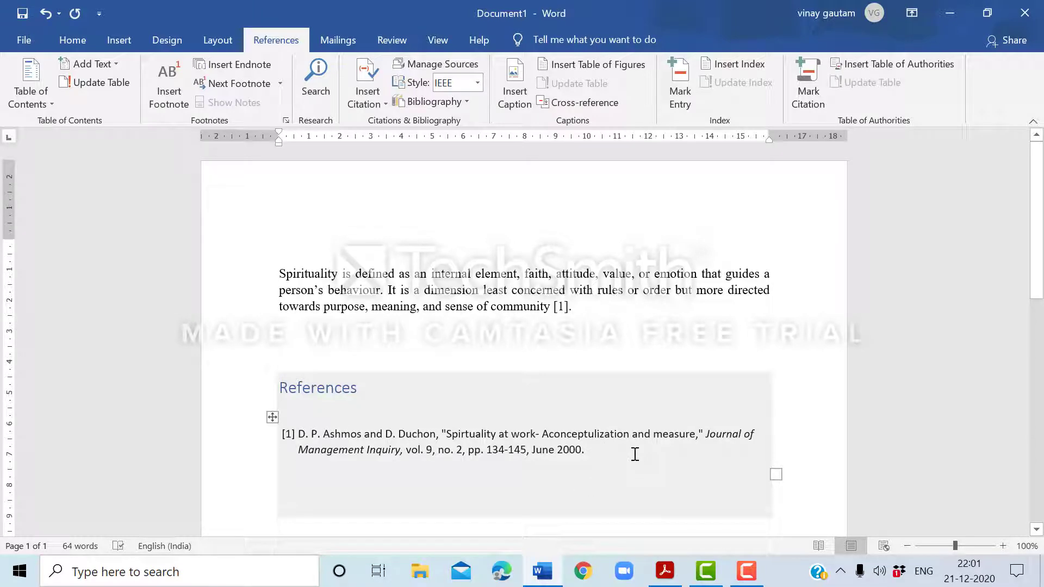
Switch the citation and reference list to APA style.
{"action": "left_click", "coordinate": [478, 83]}
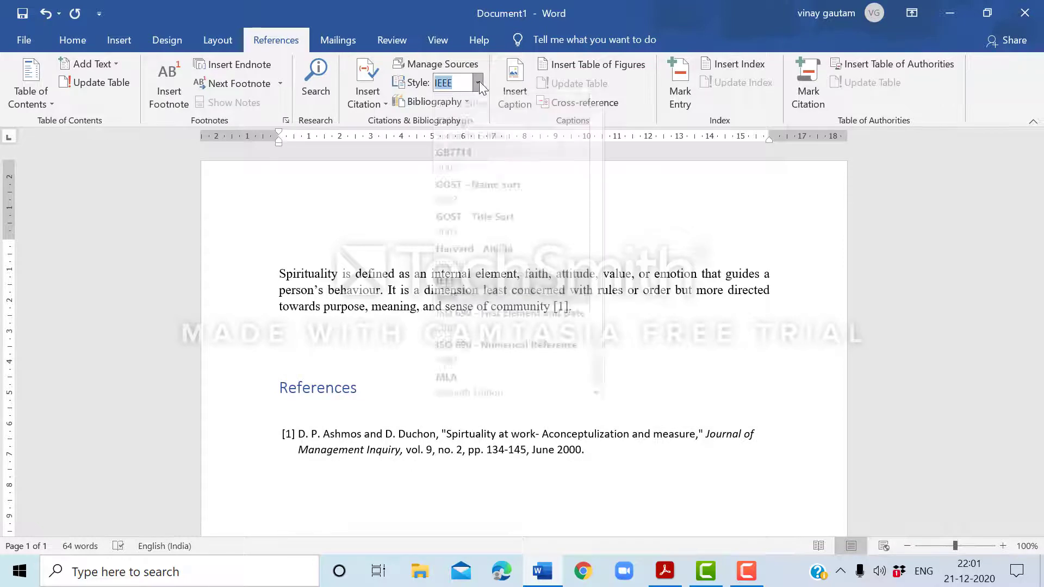
{"action": "left_click", "coordinate": [467, 113]}
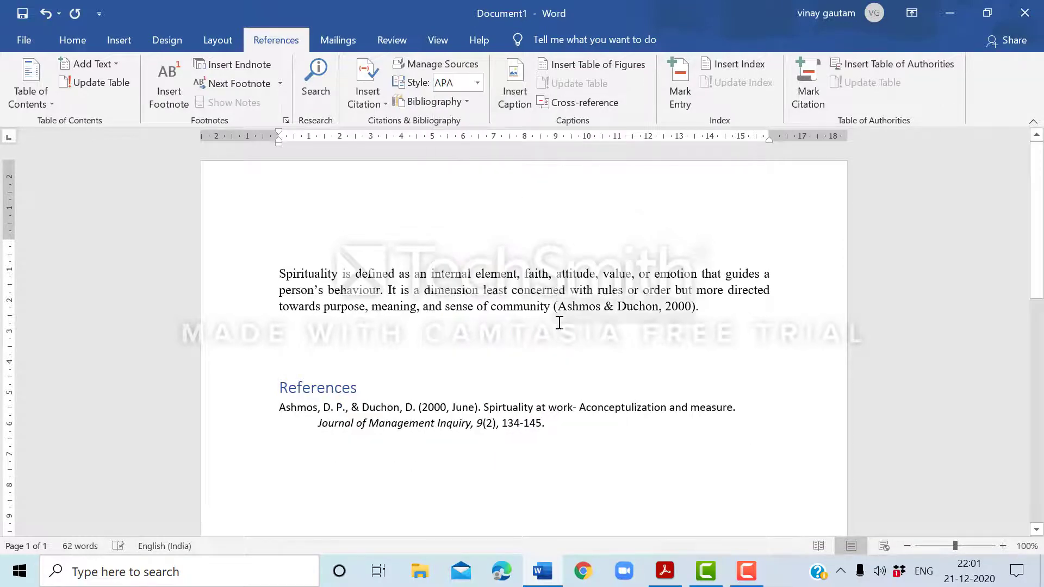